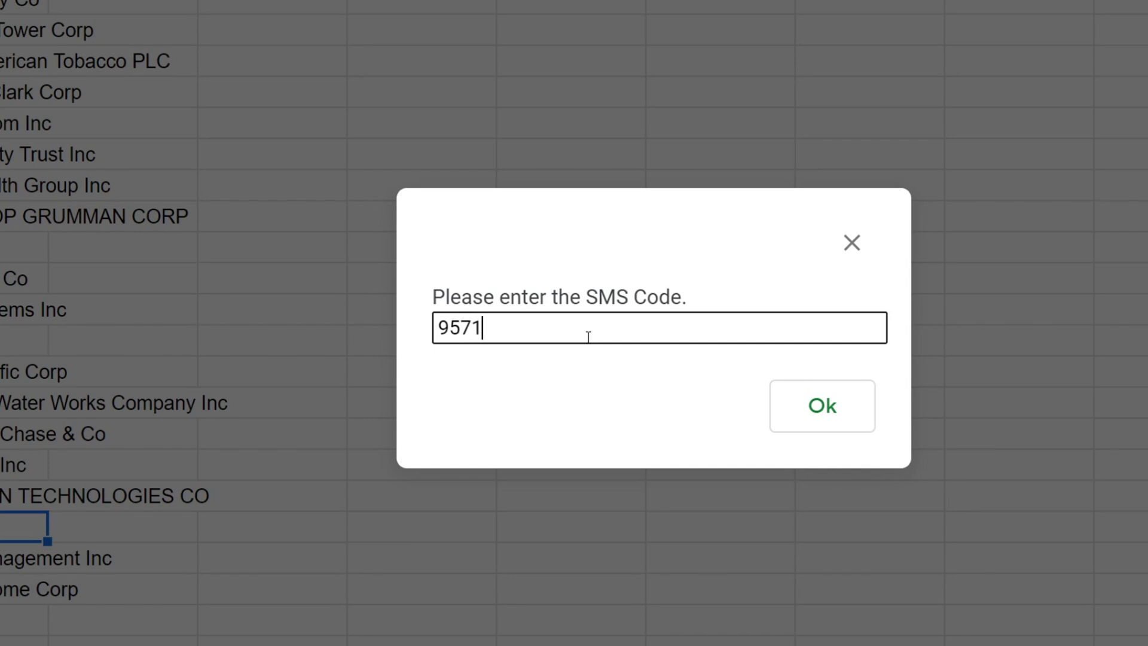
- Submit the SMS verification code in the script's dialog so it can sign in to M1 Finance
click(844, 417)
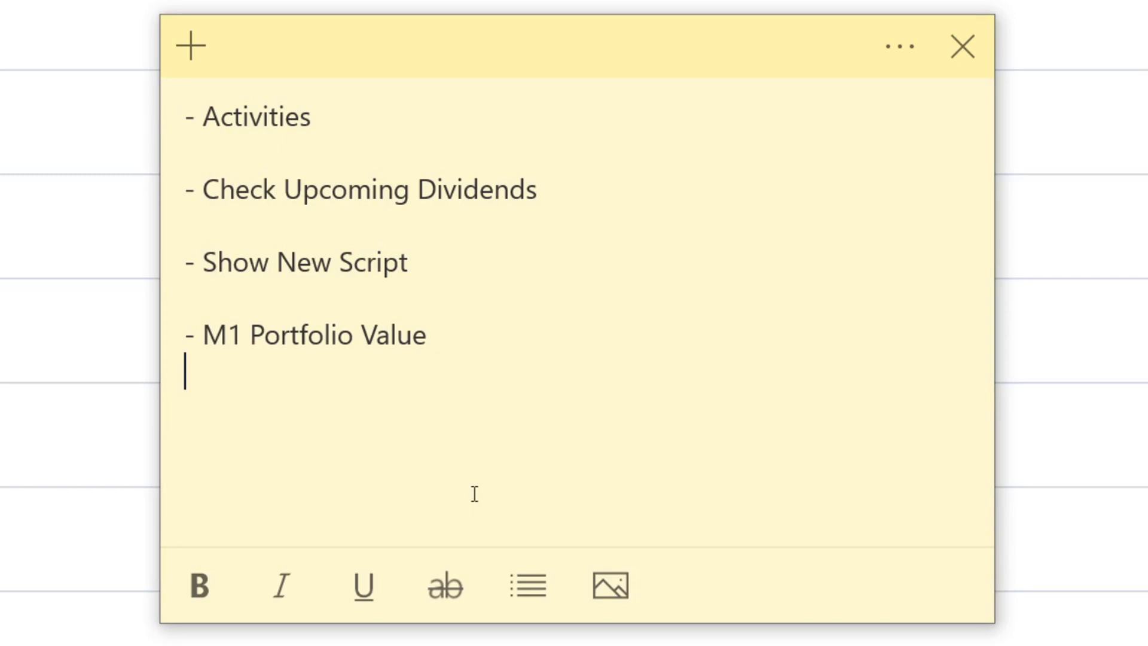
- Highlight the Activities and Check Upcoming Dividends agenda lines in the sticky note
click(397, 110)
drag(382, 110, 146, 95)
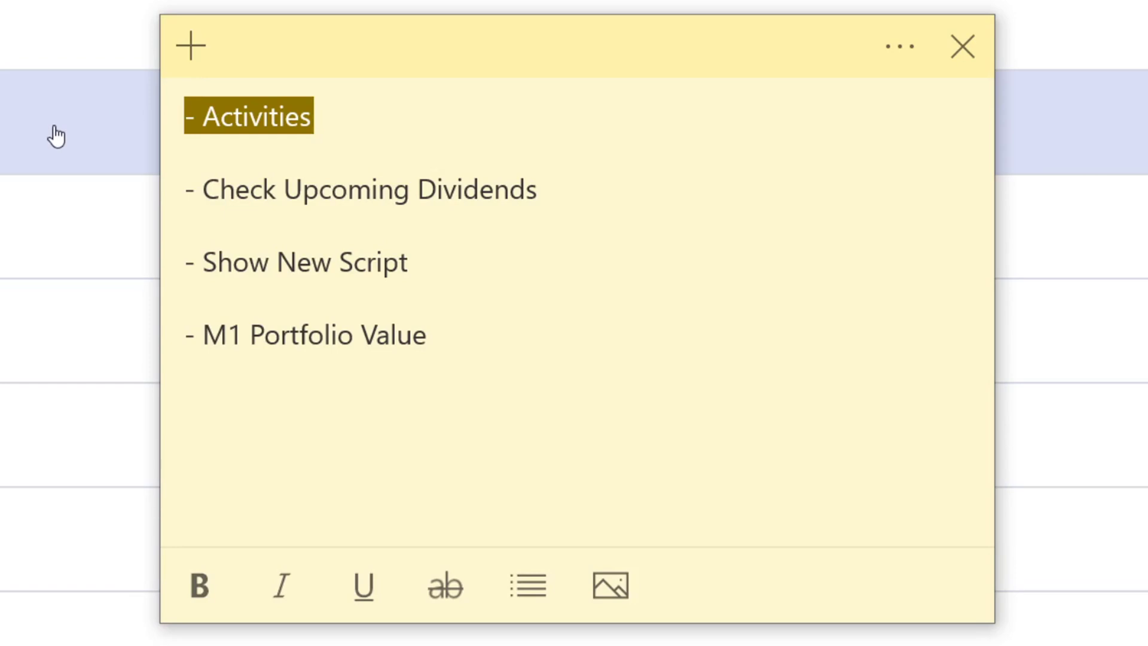
click(579, 204)
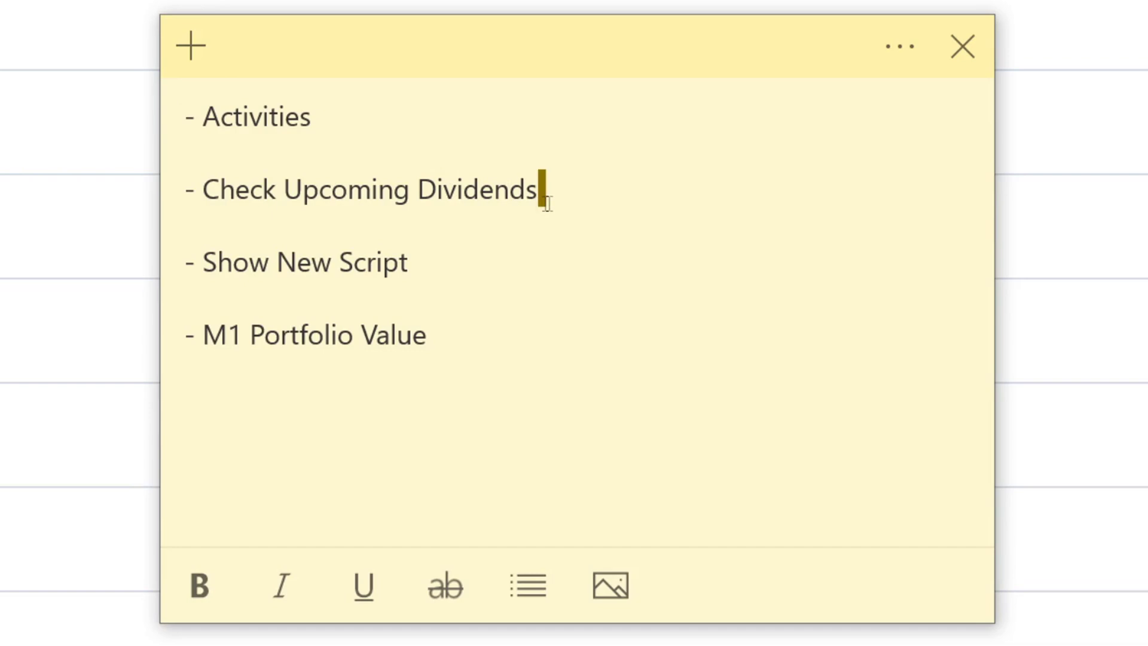
drag(548, 203, 167, 195)
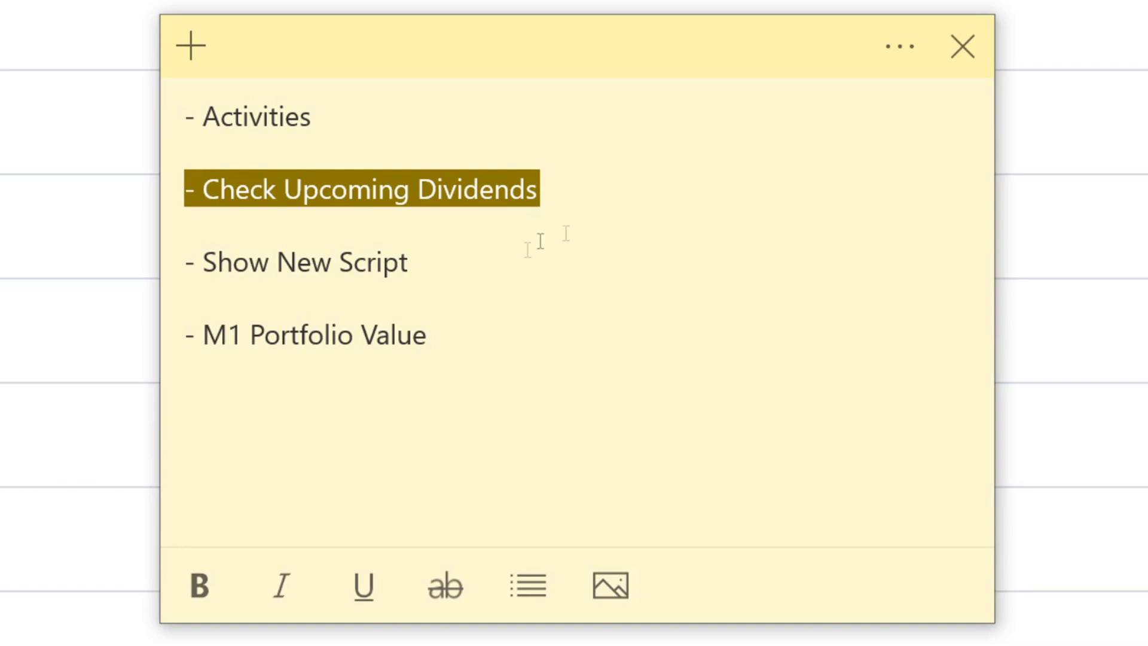
- Highlight Show New Script and M1 Portfolio Value, then open M1's activity From date filter
click(431, 268)
drag(415, 263, 121, 267)
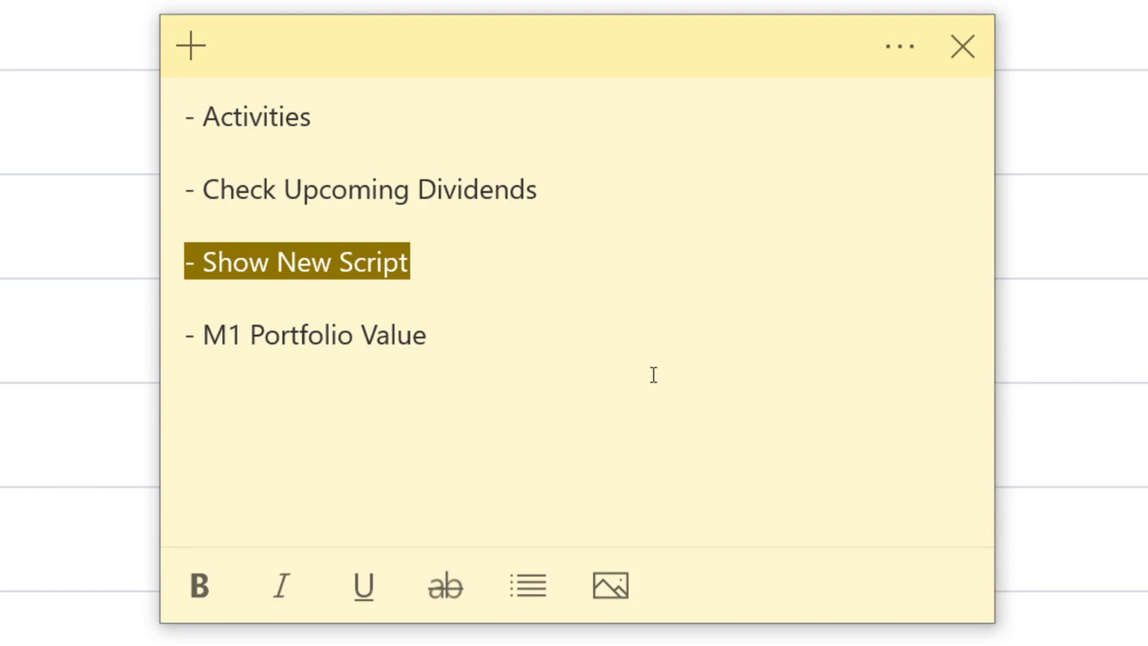
click(476, 339)
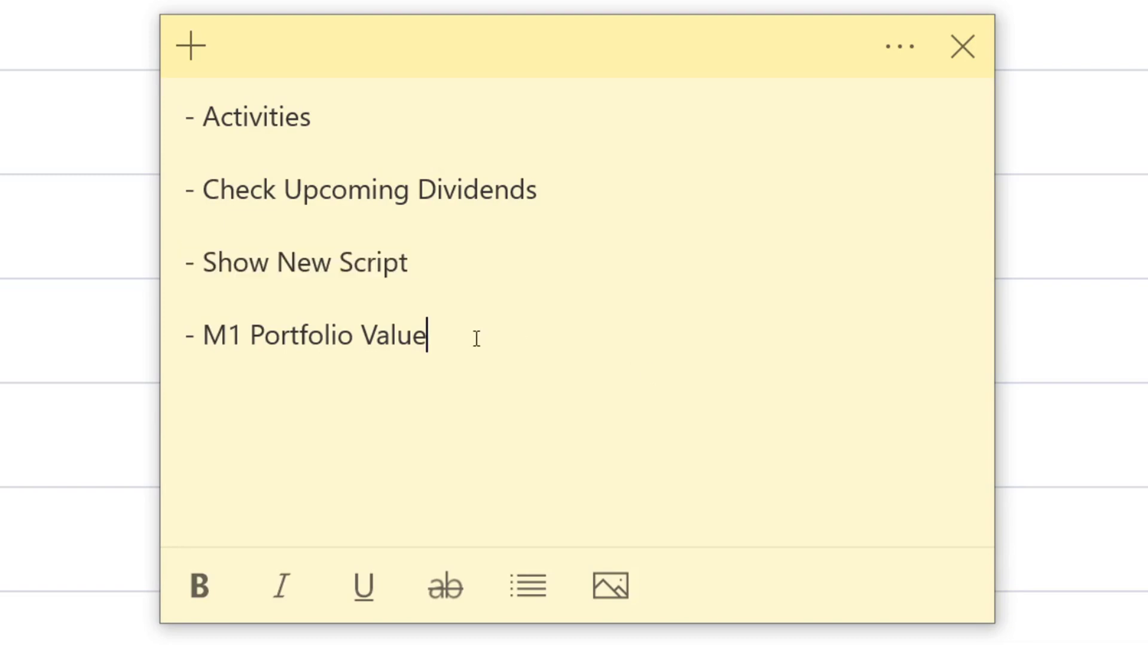
drag(469, 337, 110, 334)
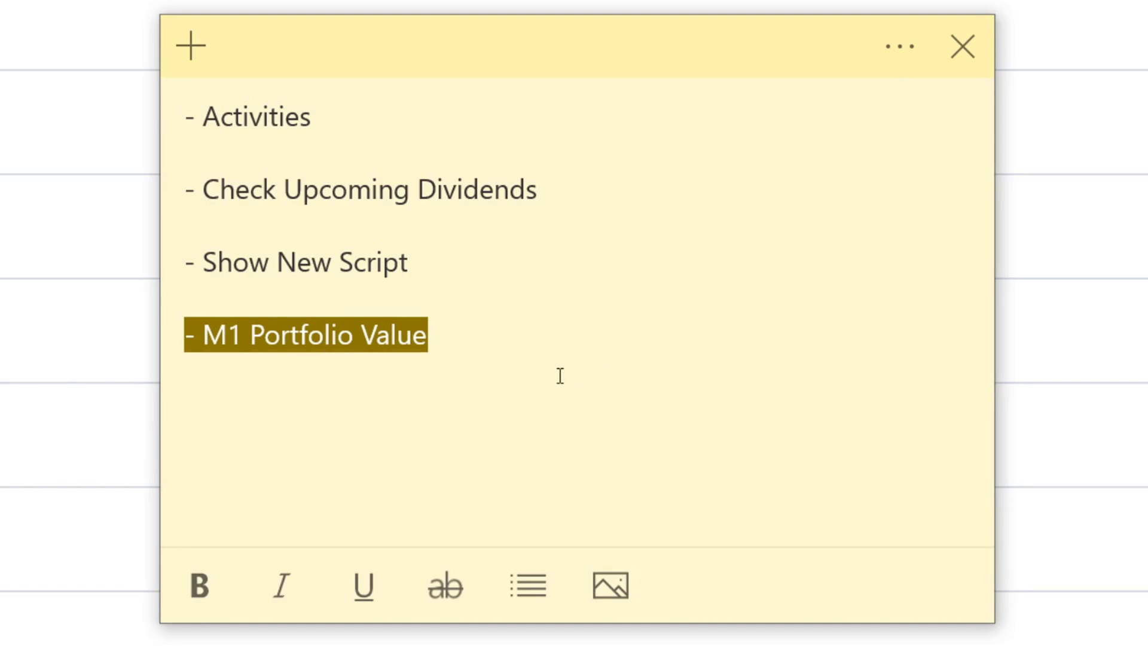
click(560, 377)
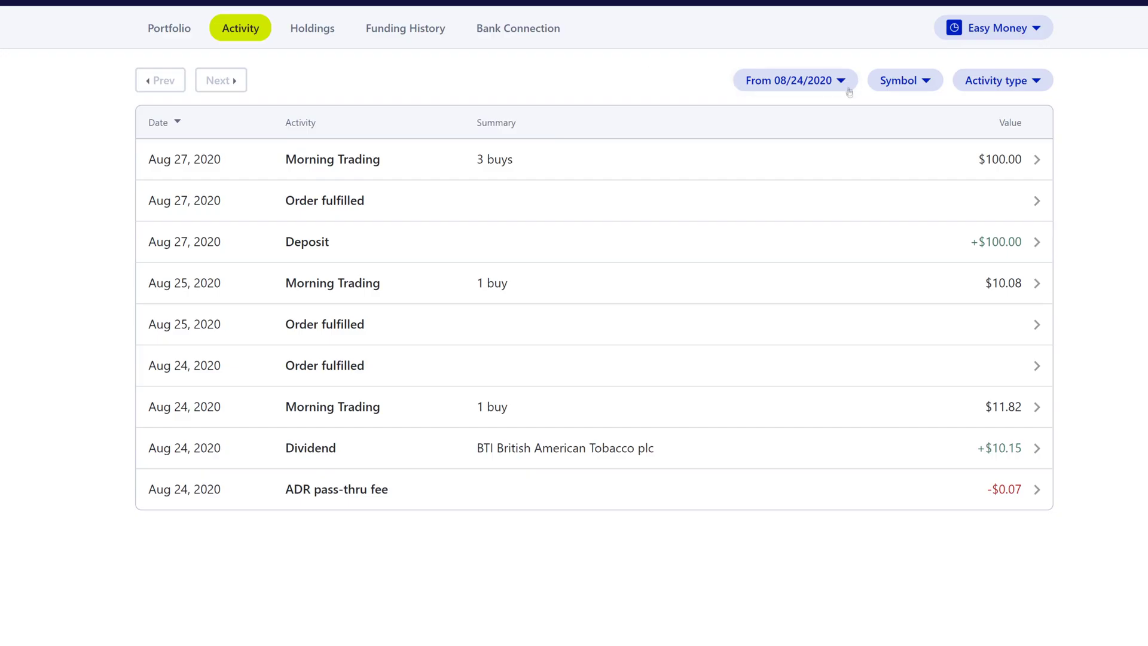
click(849, 89)
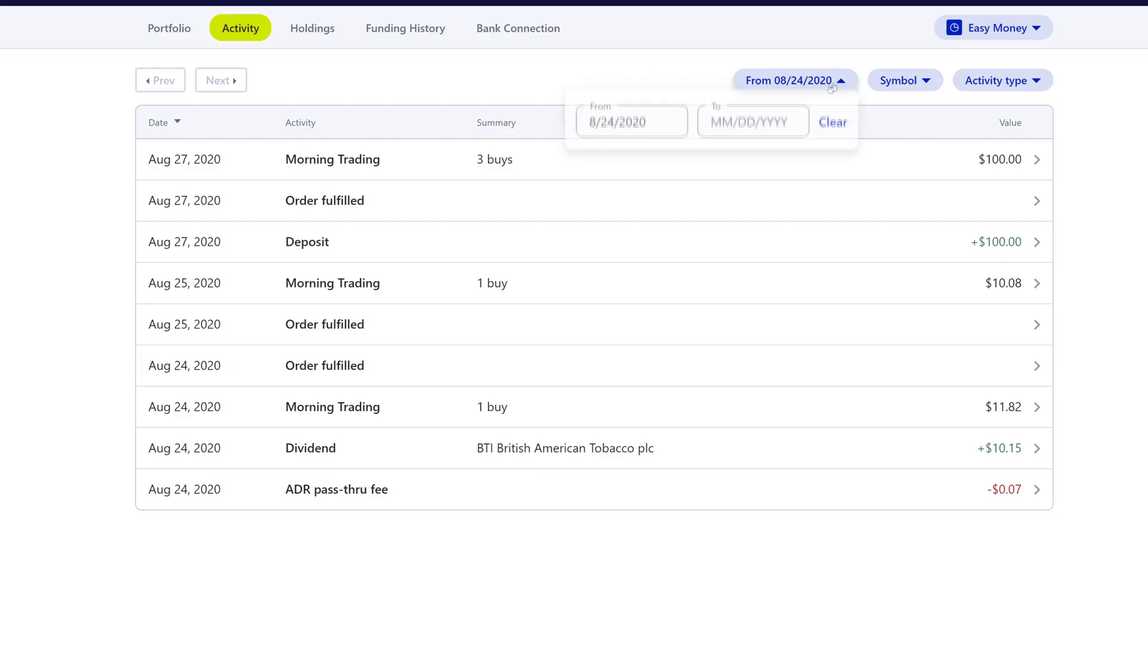
drag(649, 124, 526, 97)
click(518, 83)
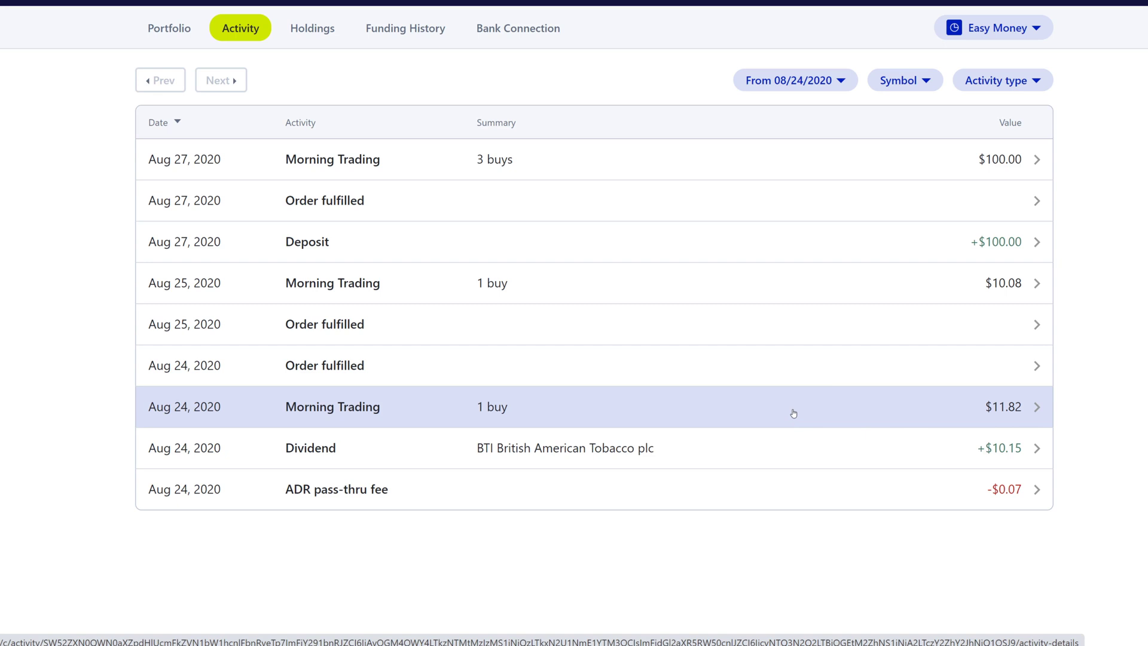
click(793, 413)
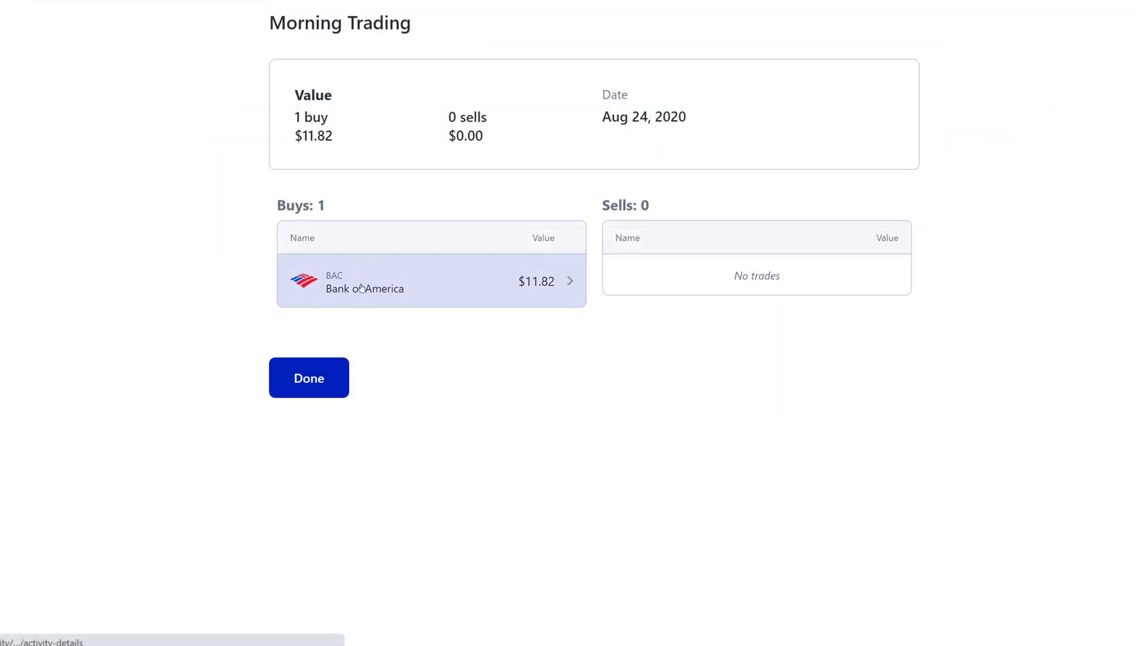
click(331, 385)
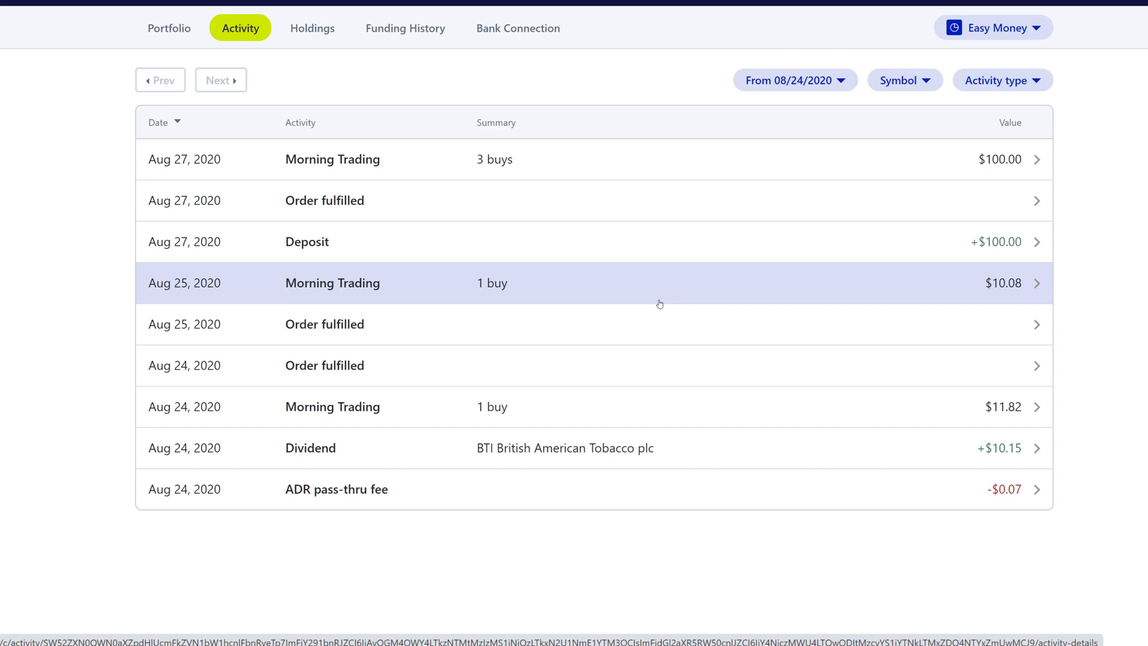
- Review the Aug 25 and Aug 27 Morning Trading buy details in M1 Finance
click(897, 281)
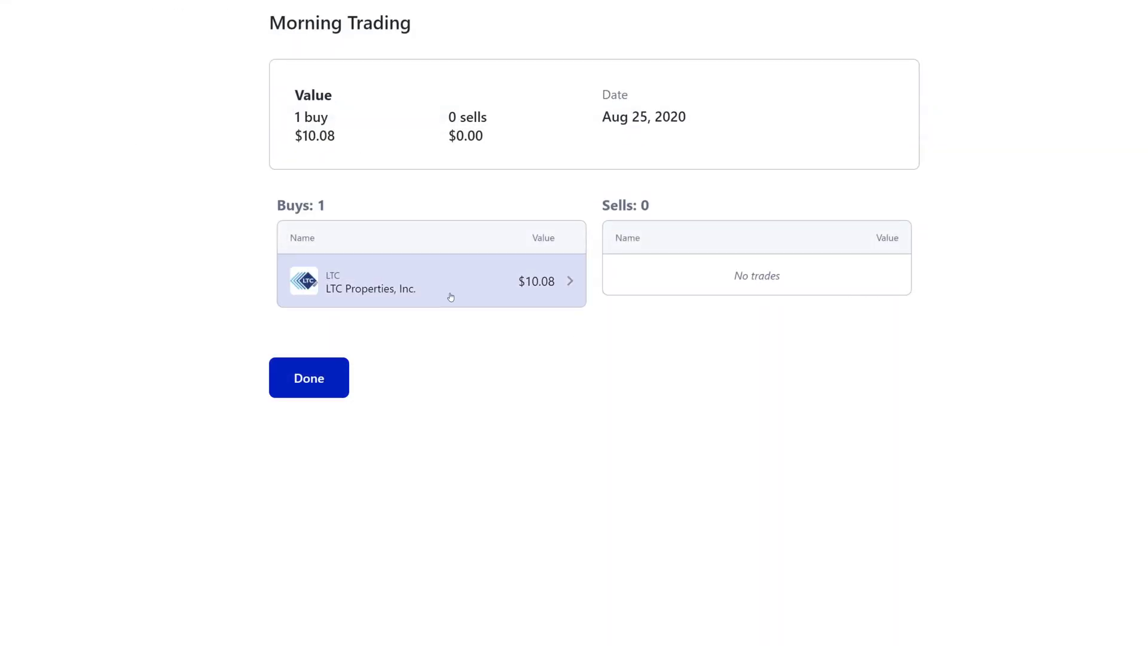
click(325, 380)
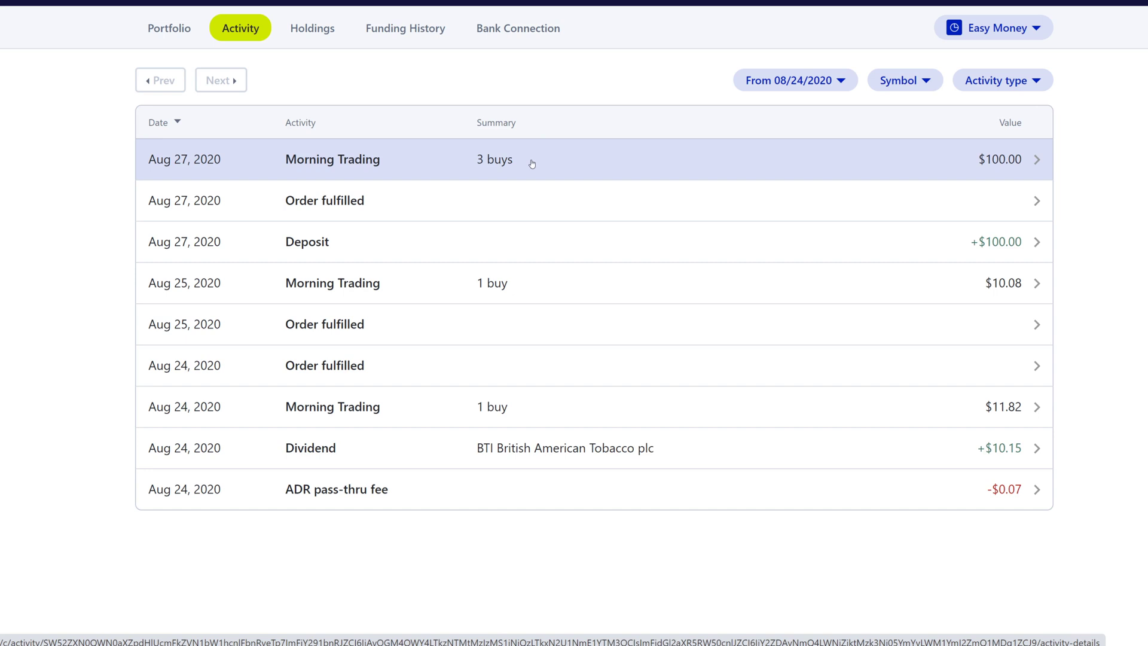
click(531, 161)
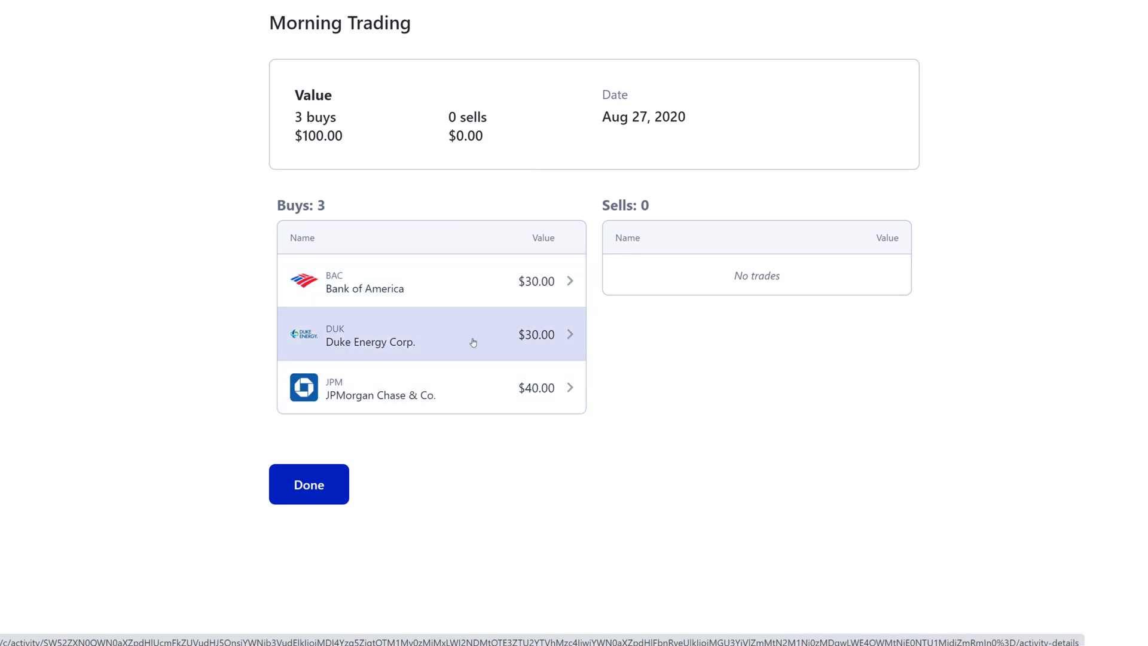
click(305, 487)
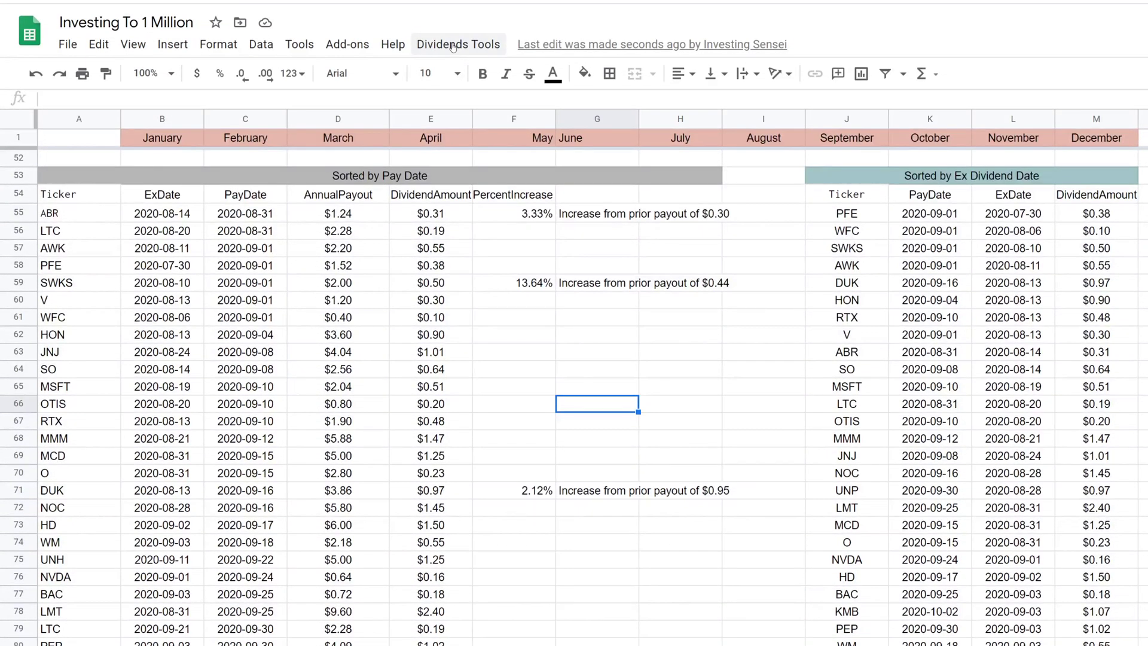
- Run Dividends Tools > Get Upcoming Dividends and select the first pay-date rows
click(453, 47)
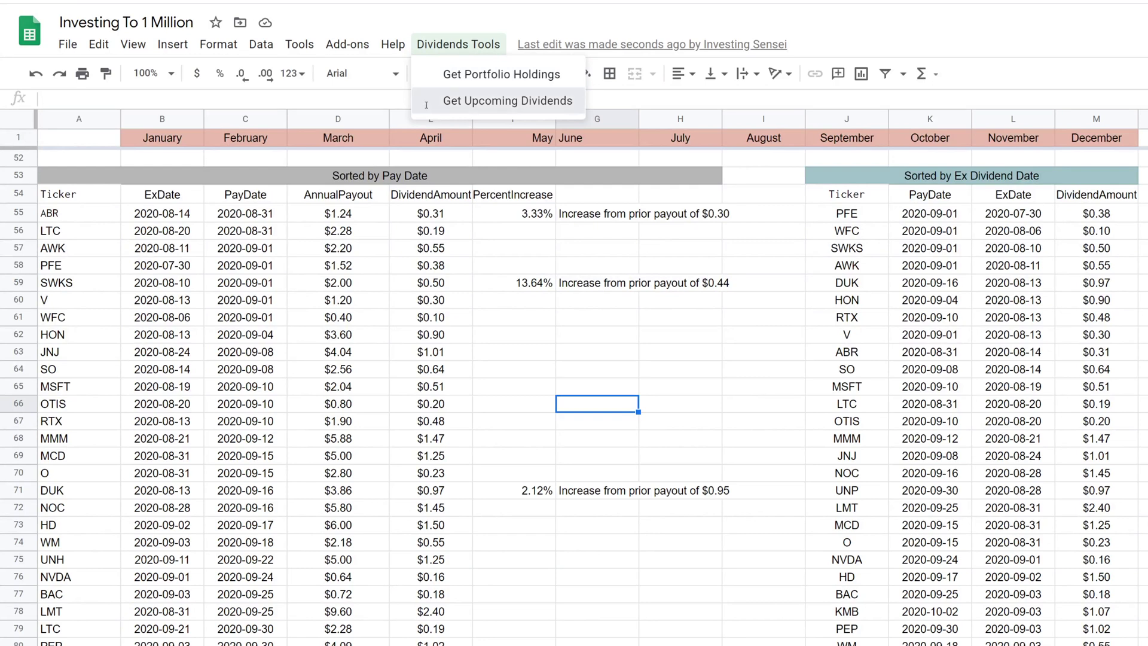
click(426, 106)
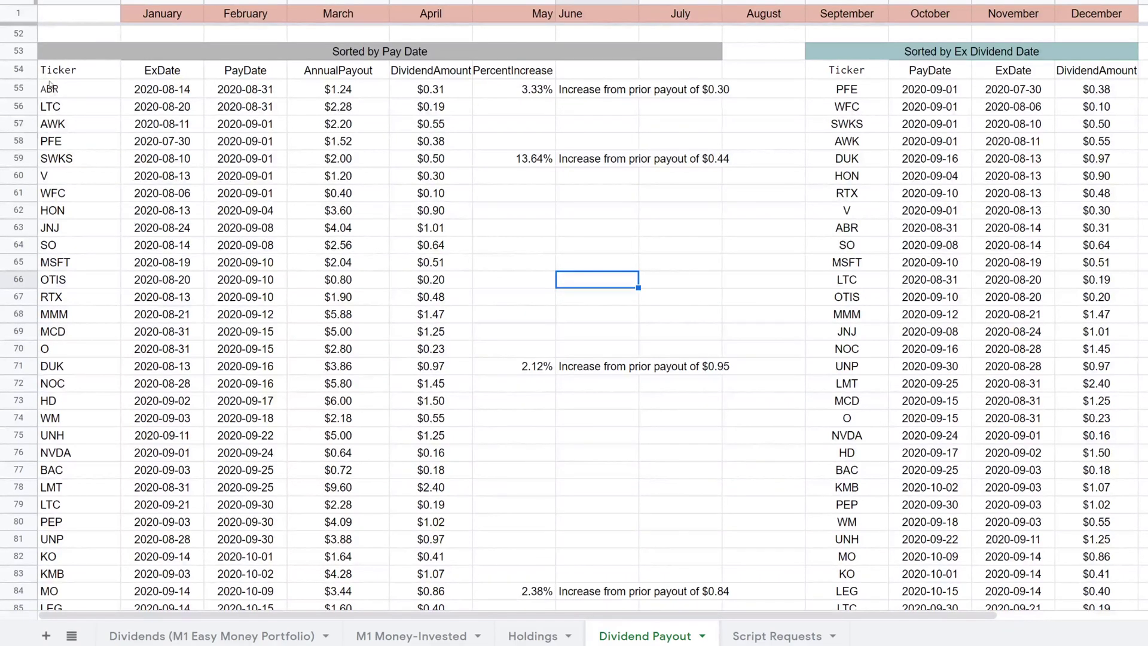
drag(50, 89, 271, 193)
- Highlight the AWK-to-WFC rows paying 2020-09-01, then go to the Script Requests sheet
click(245, 124)
drag(41, 126, 281, 191)
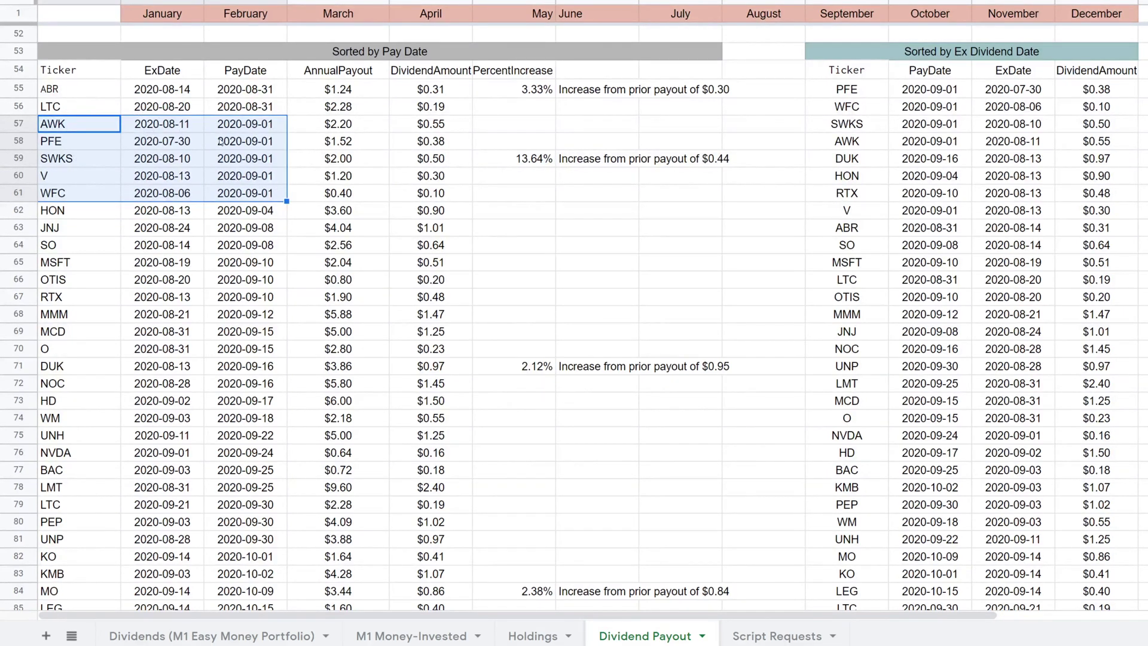
click(387, 159)
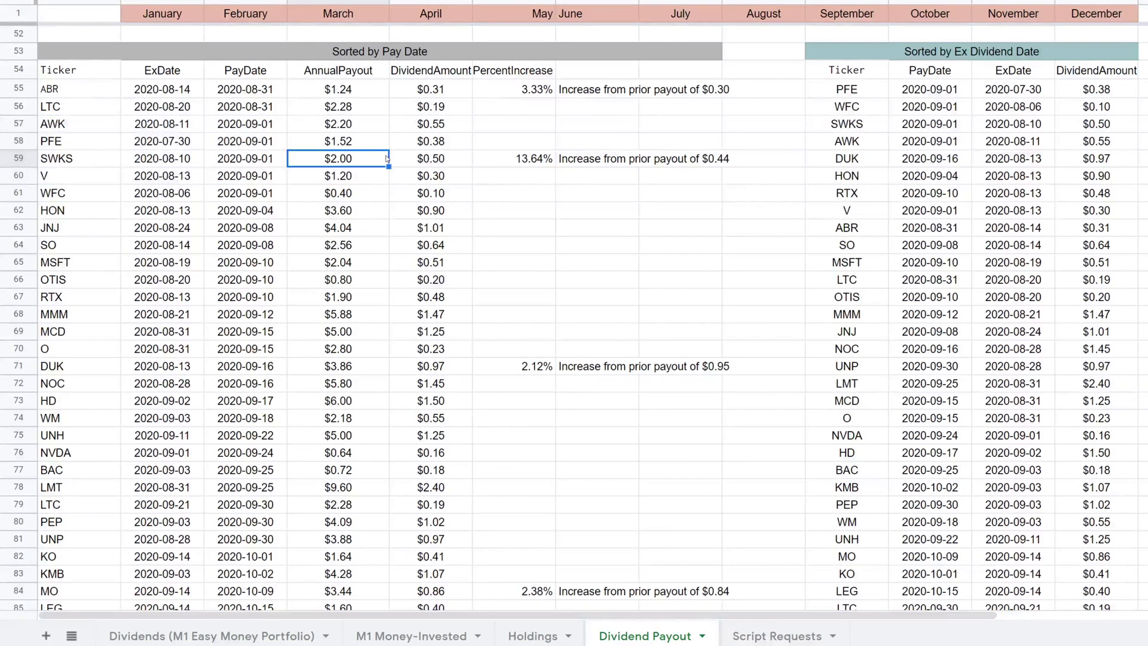
click(771, 635)
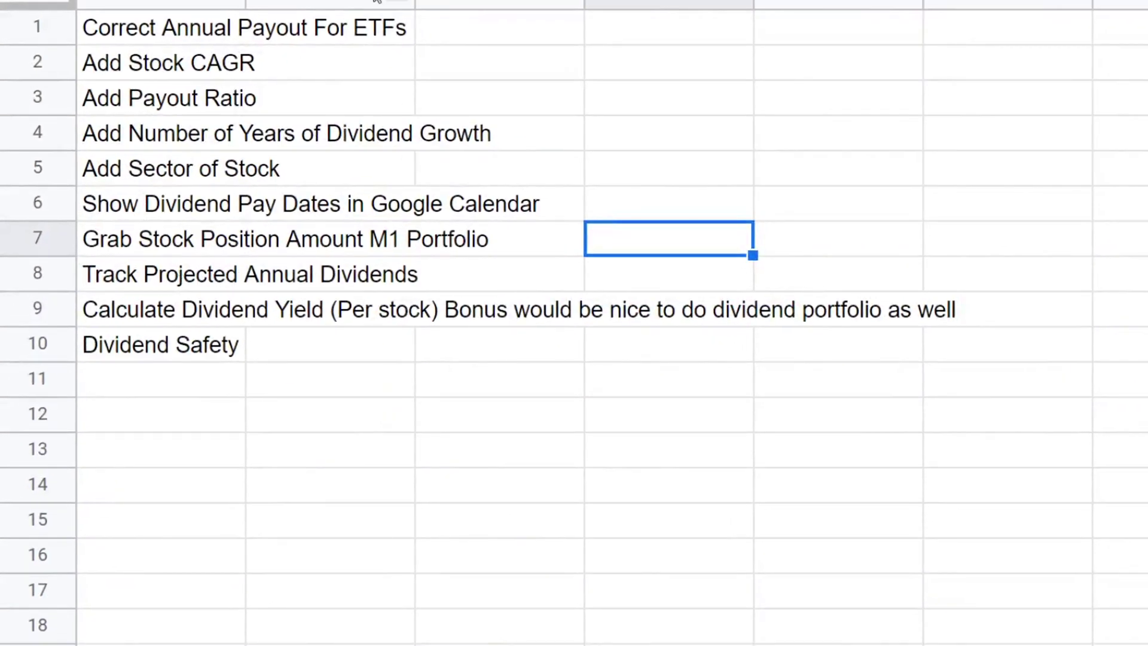
- Highlight the first five script requests and the Grab Stock Position Amount M1 Portfolio request
click(114, 37)
drag(124, 42, 283, 172)
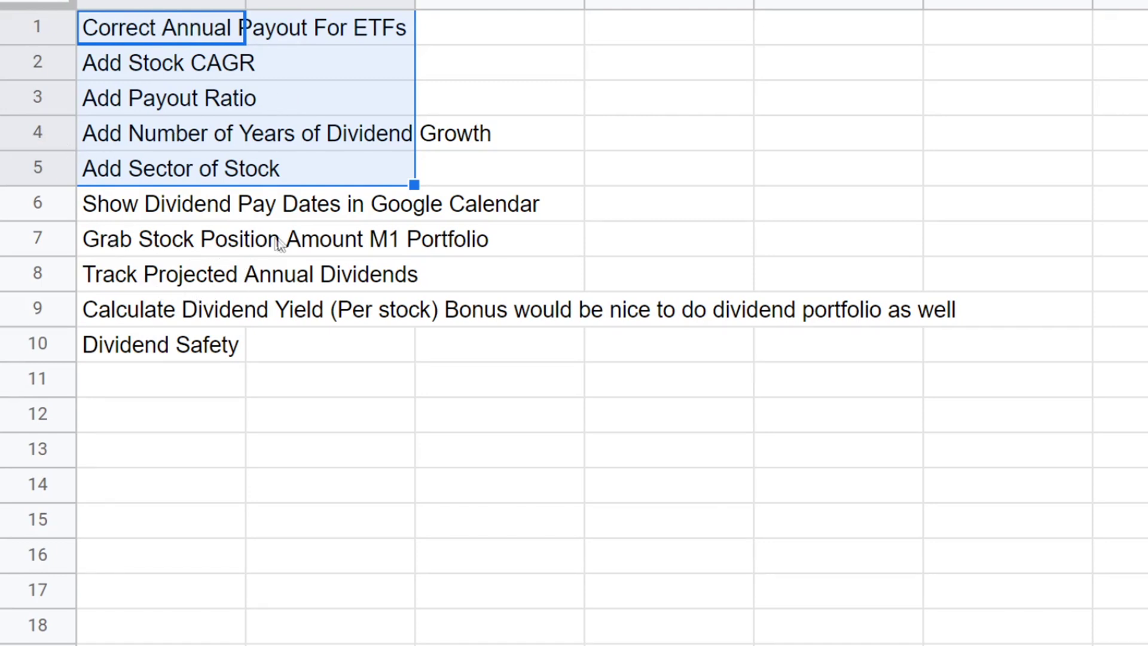
drag(105, 248, 483, 249)
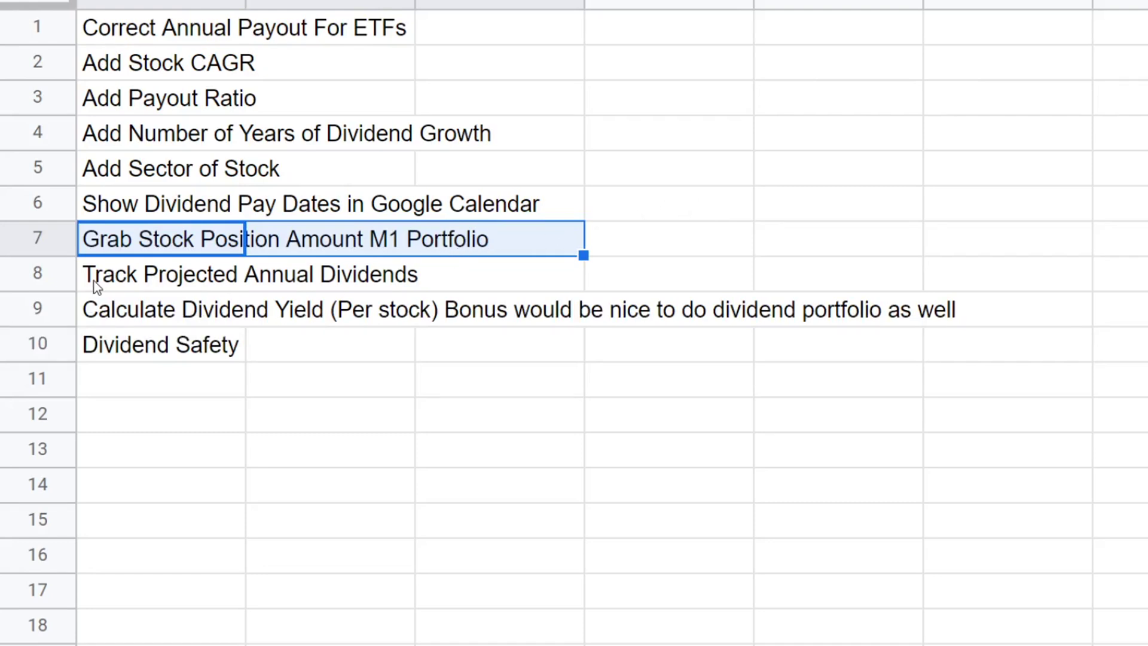
- Highlight Track Projected Annual Dividends, Calculate Dividend Yield and Dividend Safety, then open Holdings
click(121, 284)
drag(125, 289, 418, 287)
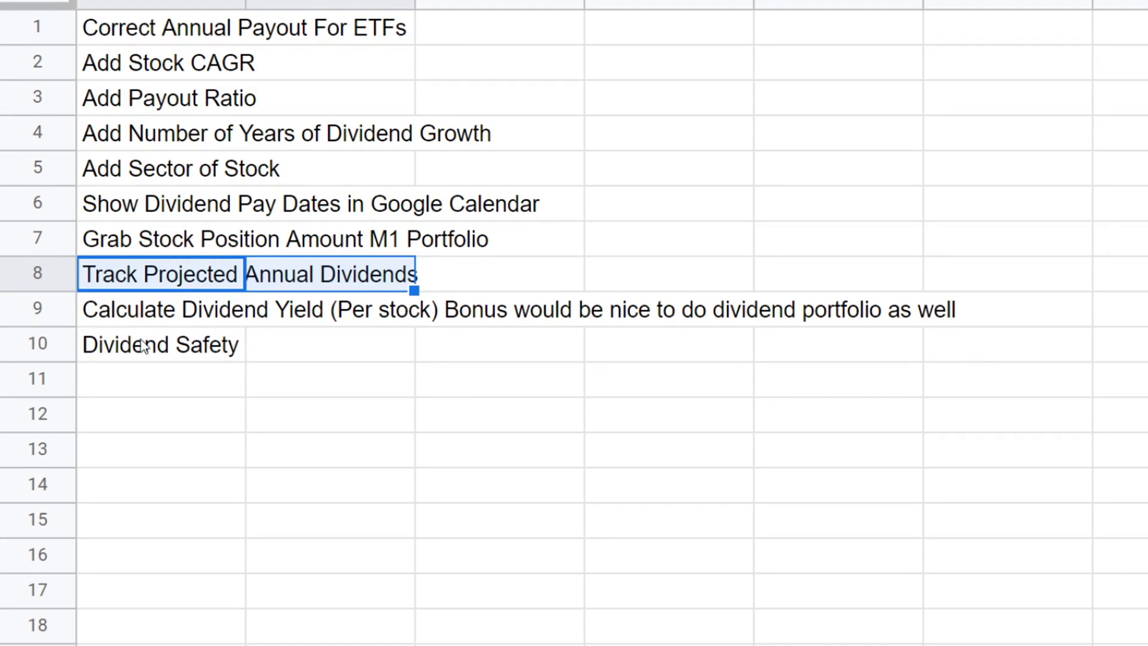
drag(125, 326, 945, 312)
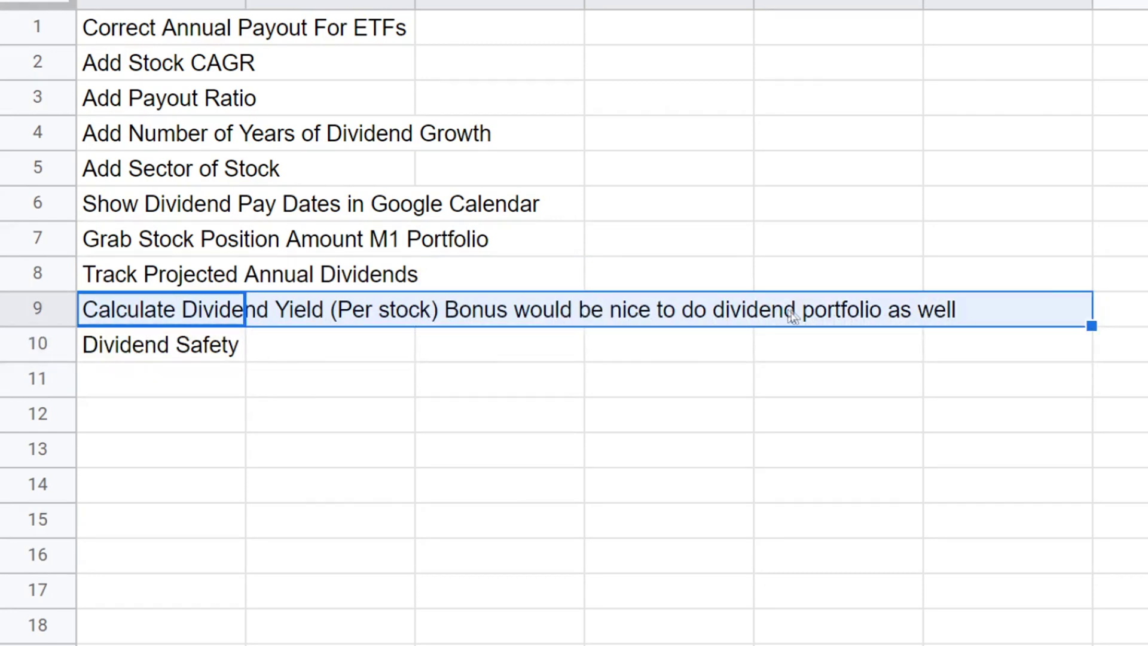
click(117, 353)
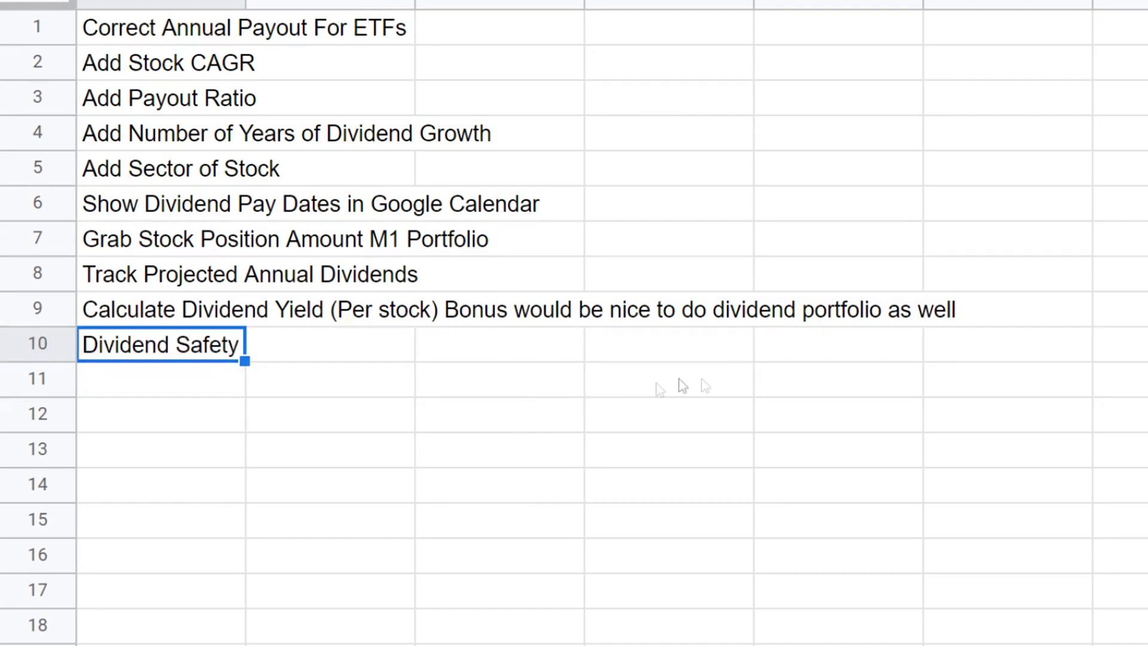
click(638, 147)
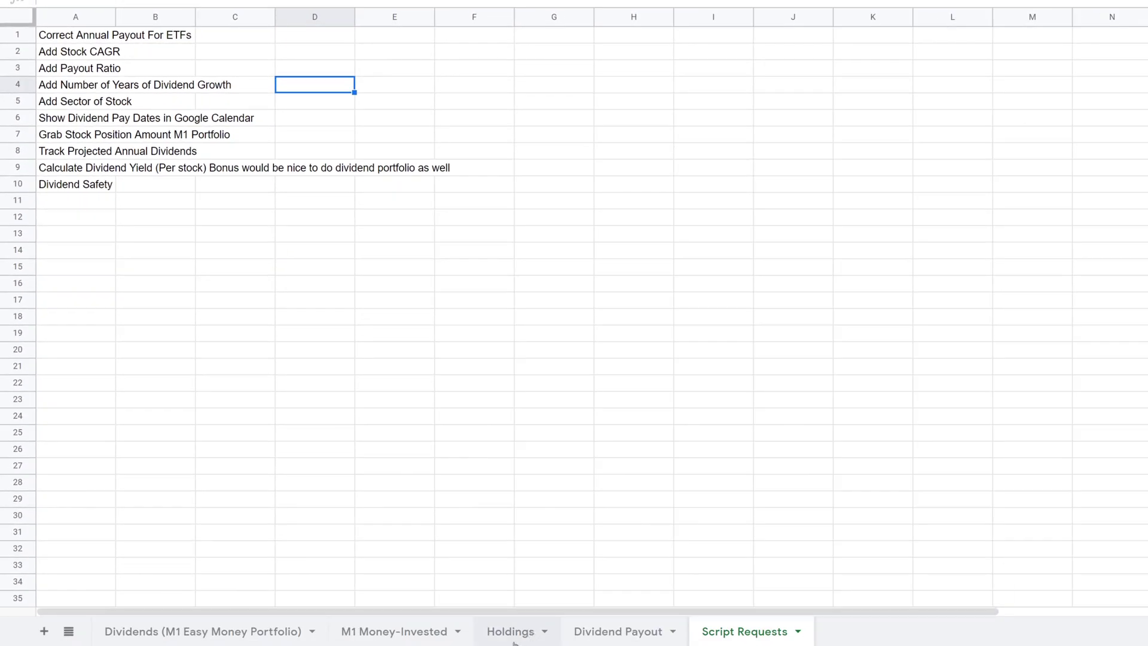
click(513, 640)
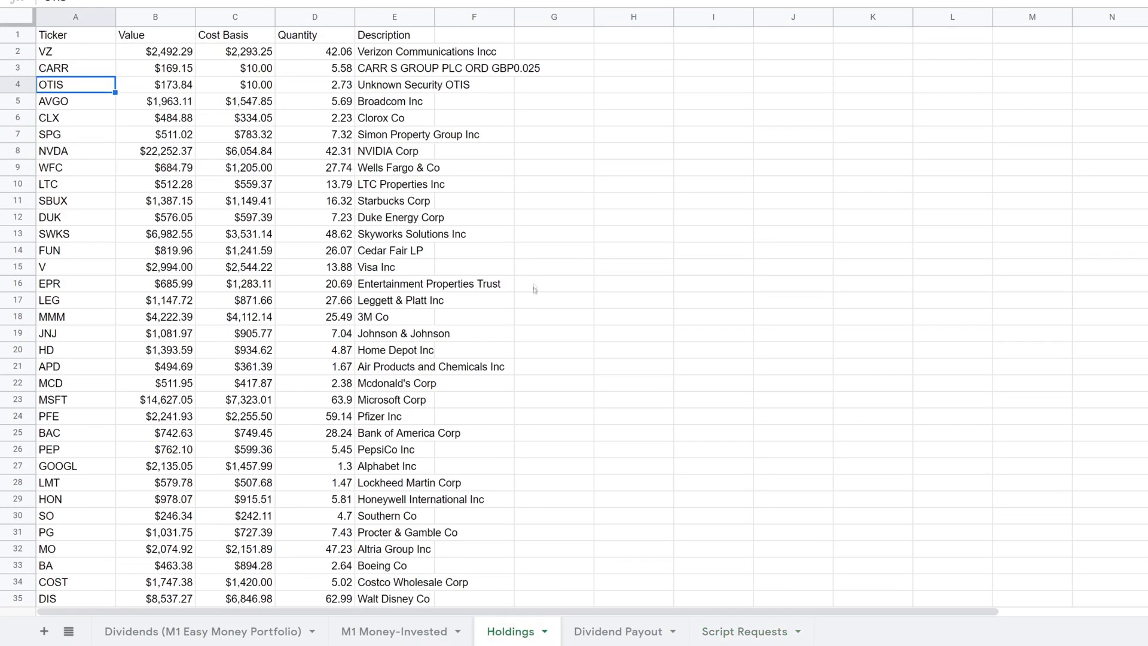
click(57, 18)
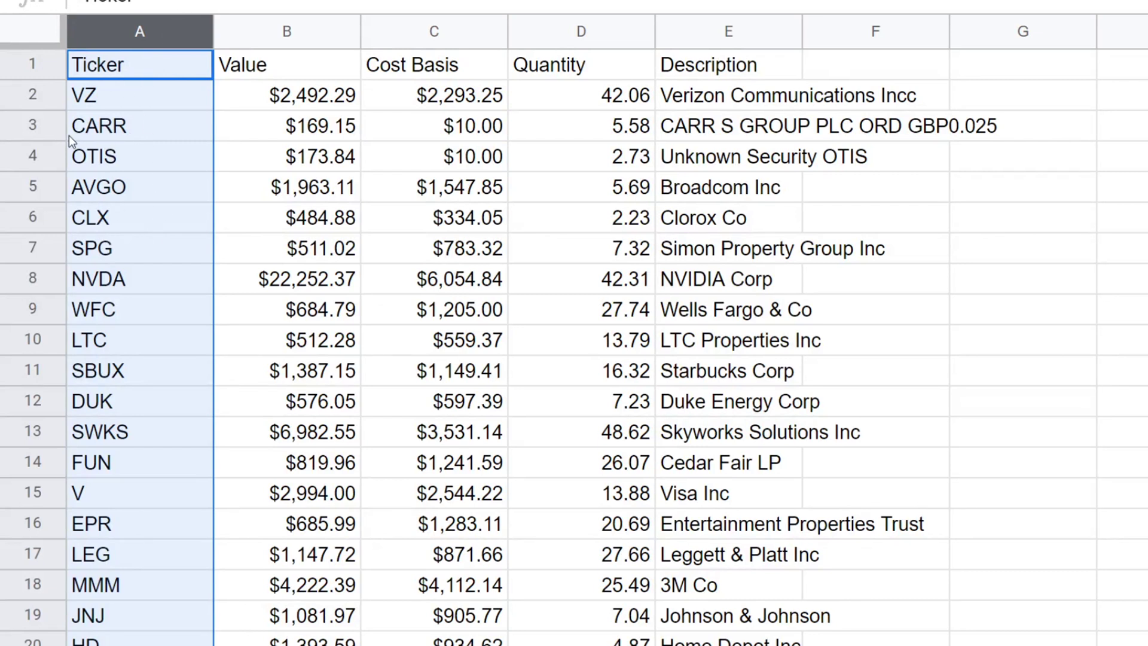
click(284, 31)
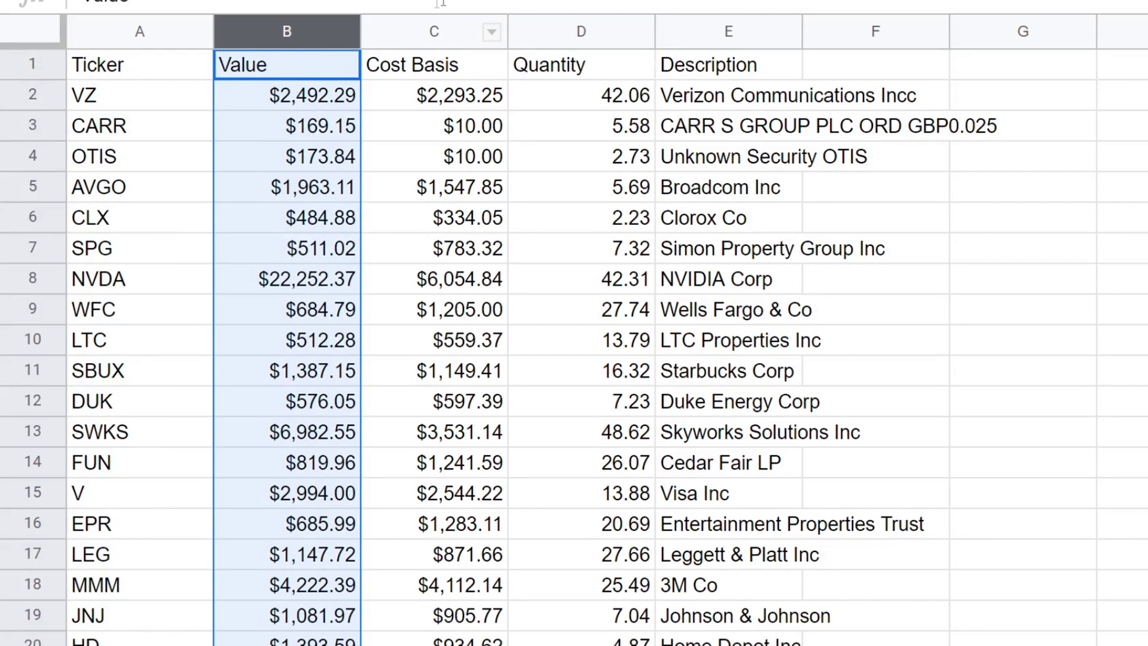
click(431, 32)
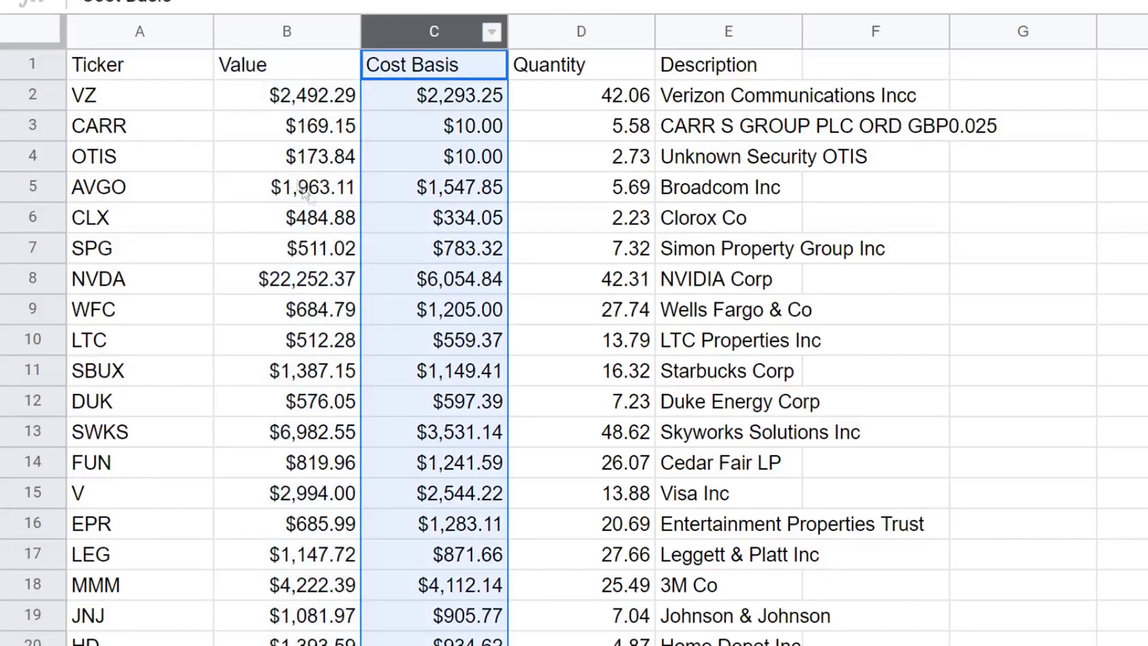
click(384, 133)
click(283, 100)
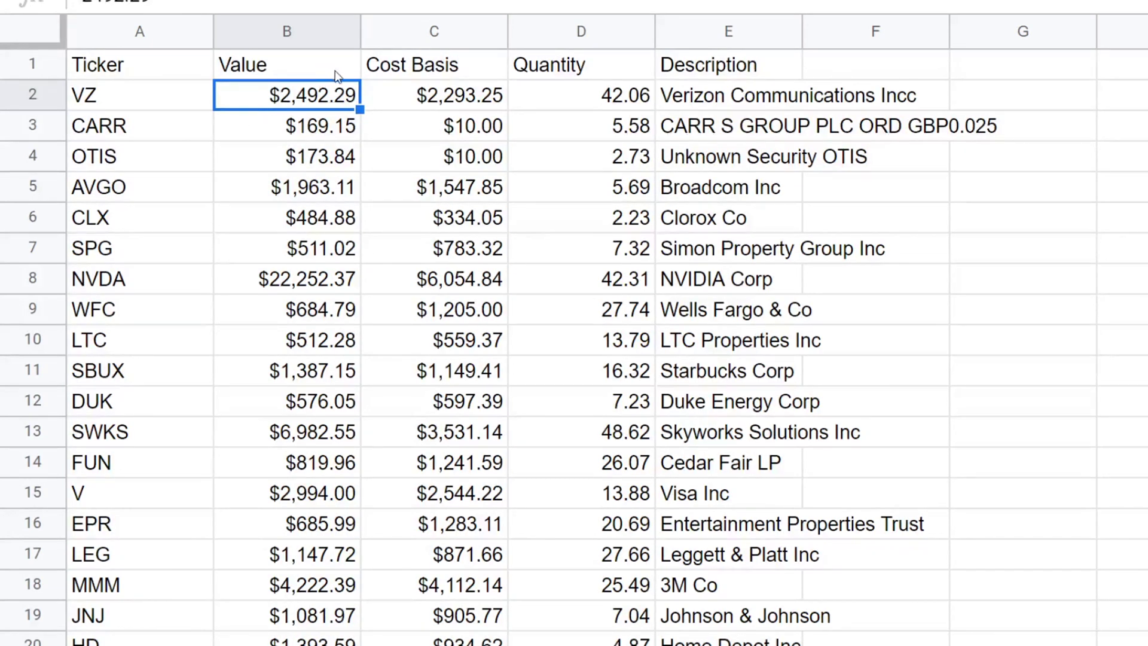
click(464, 104)
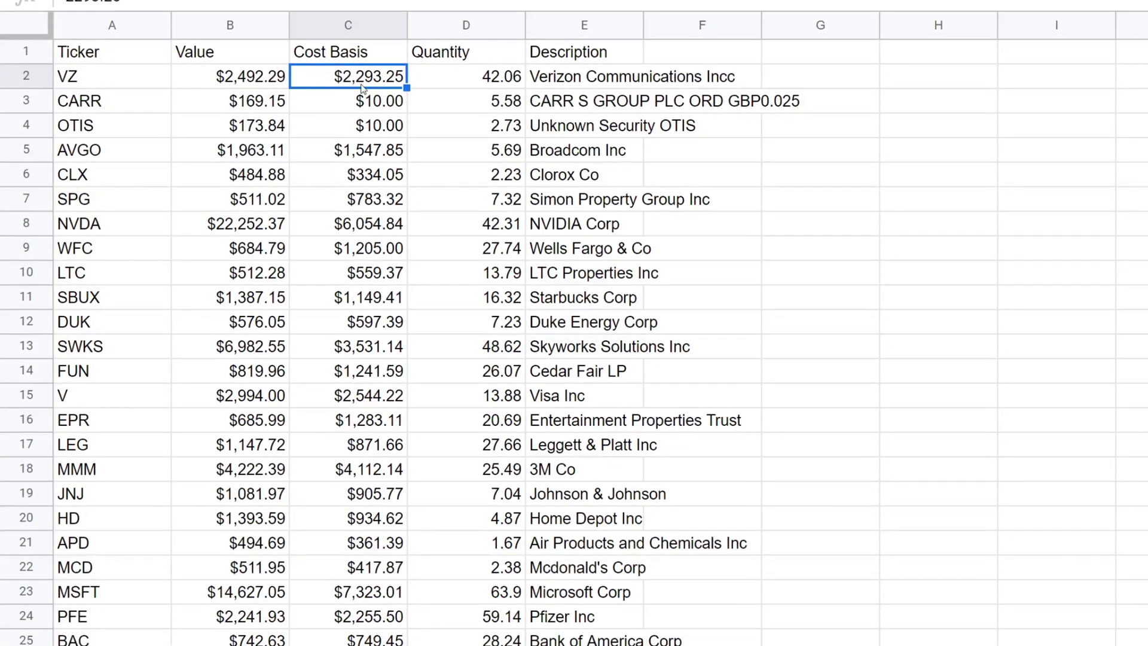
click(451, 83)
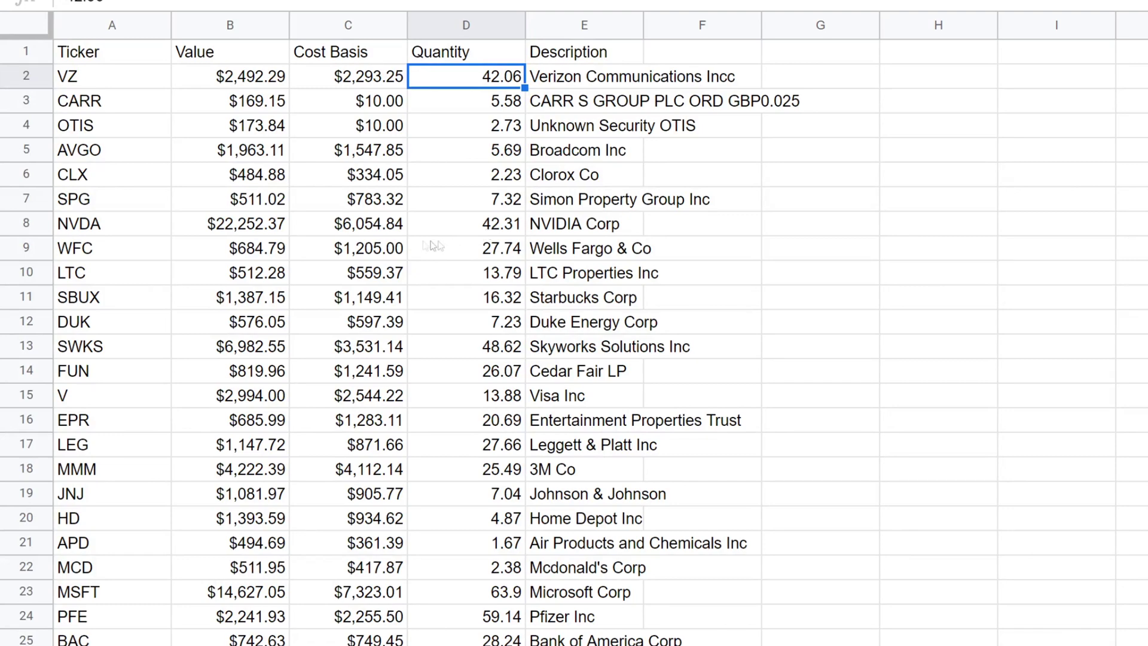
scroll(241, 408, down, 10)
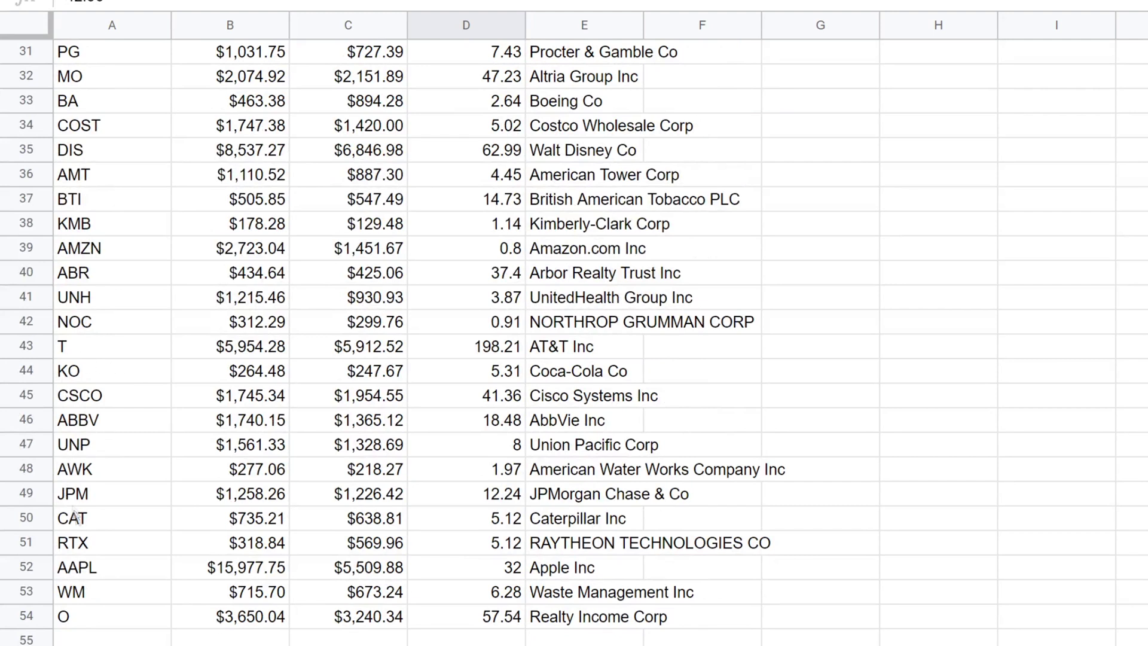
click(88, 571)
key(ctrl+shift+Right)
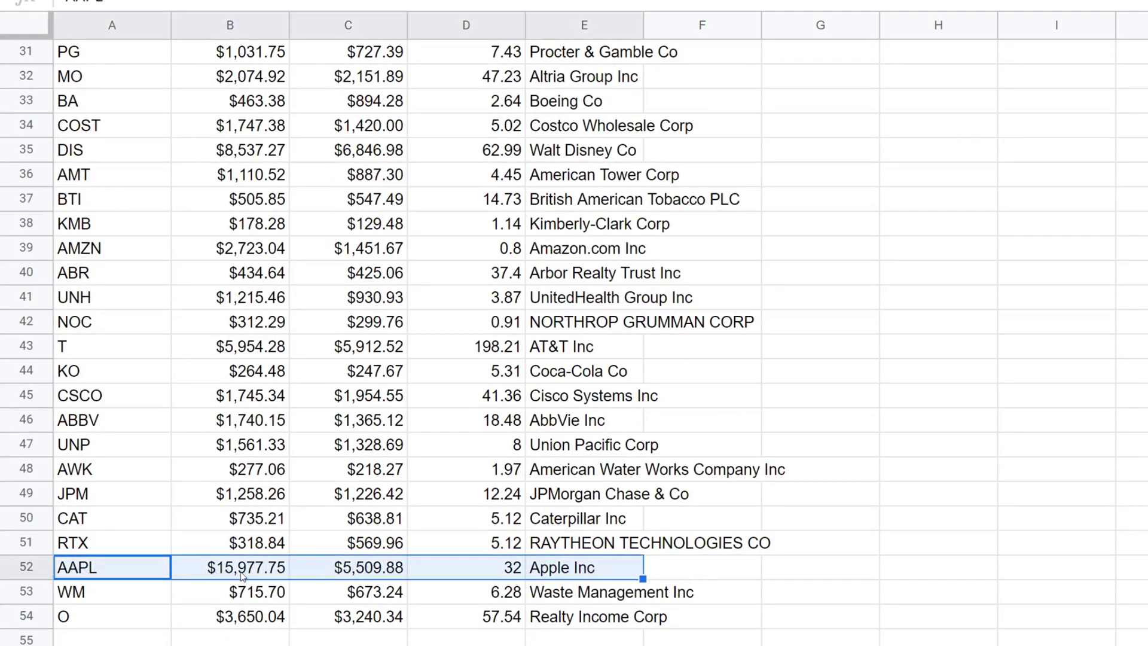
click(333, 572)
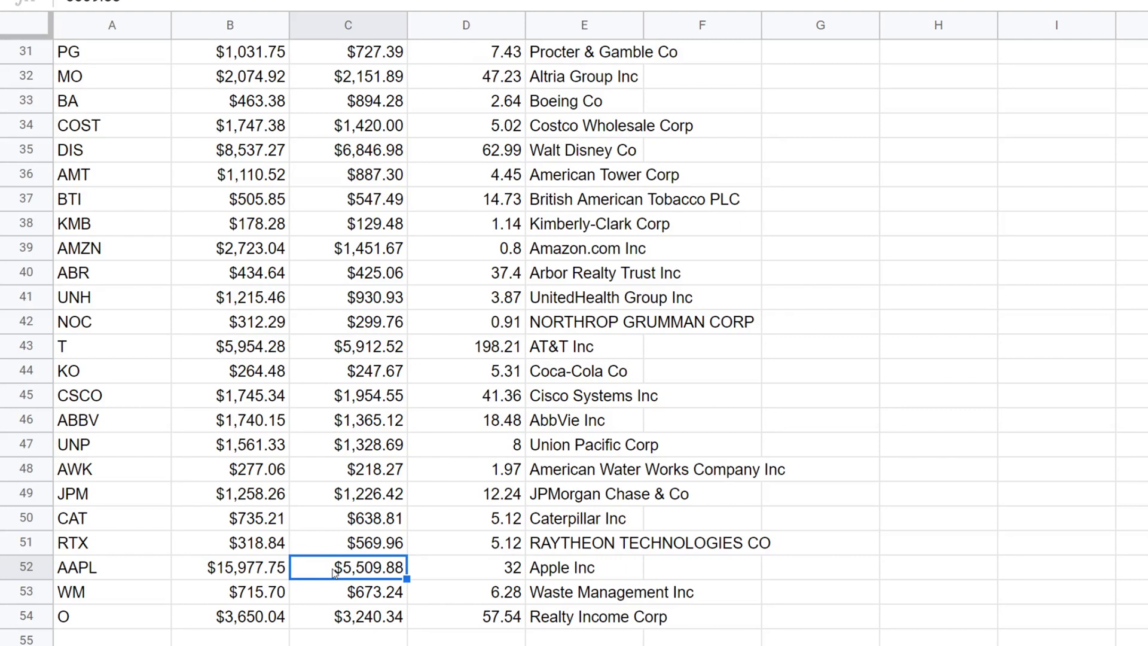
click(482, 571)
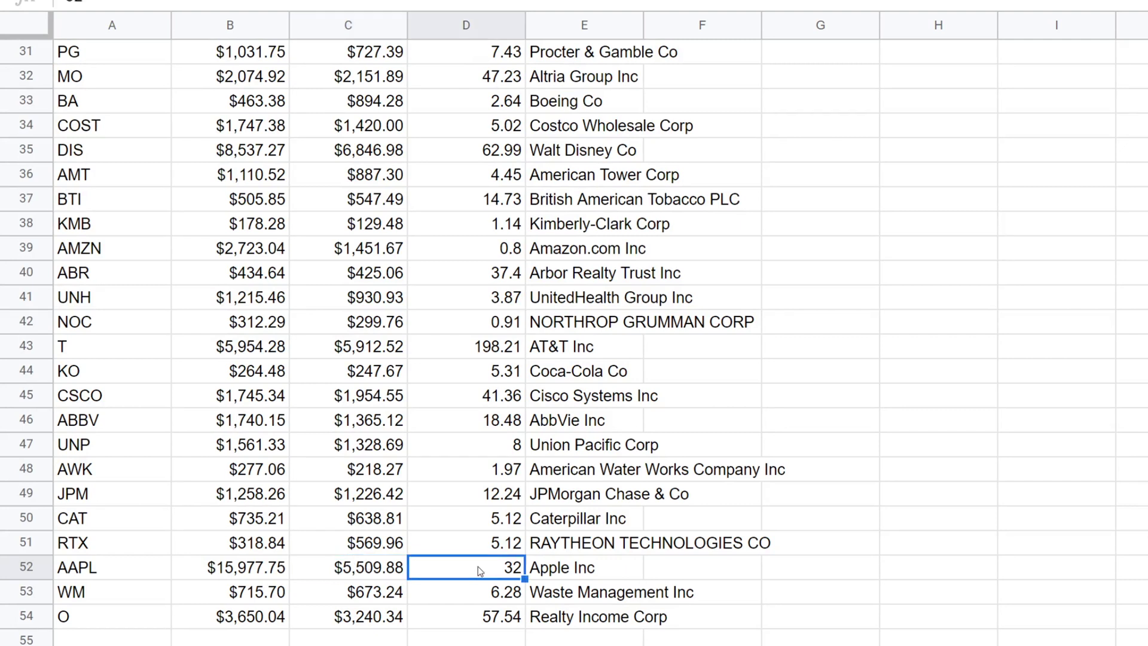
click(603, 572)
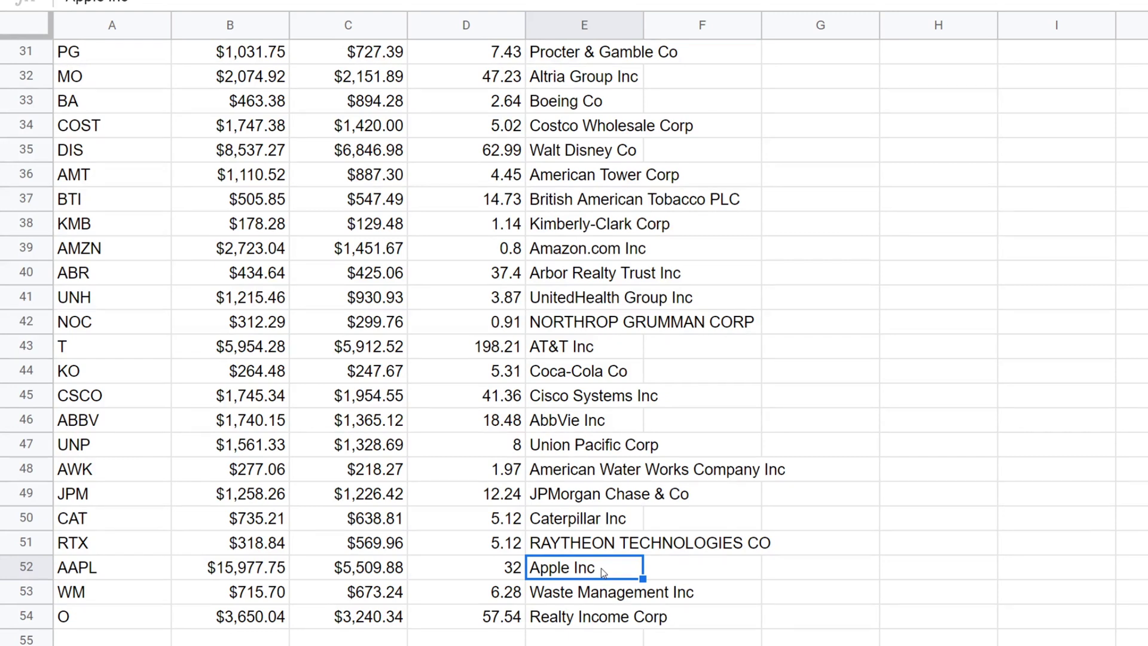
drag(506, 572, 33, 579)
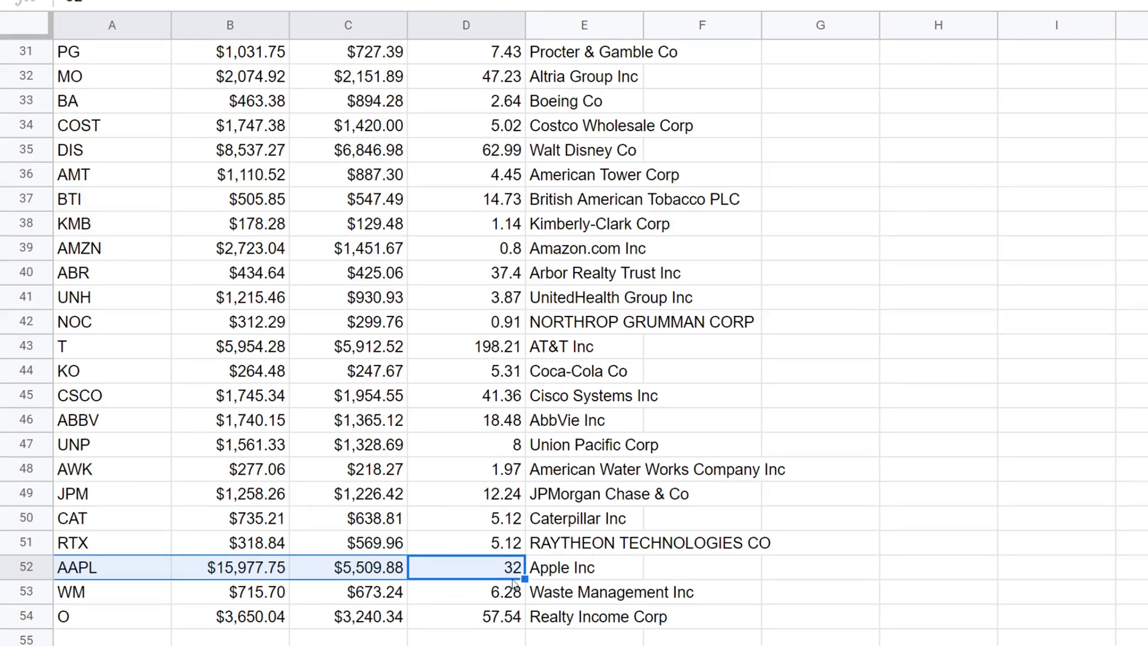
click(619, 575)
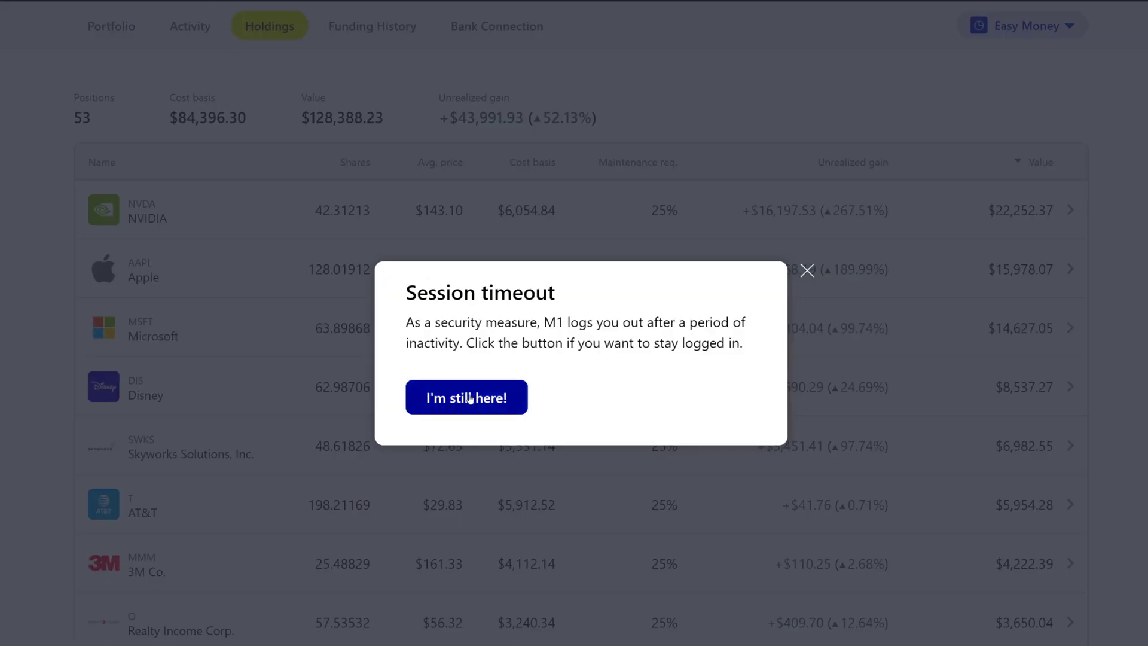
- Dismiss the M1 Finance session timeout notice on the Easy Money Holdings tab
click(470, 399)
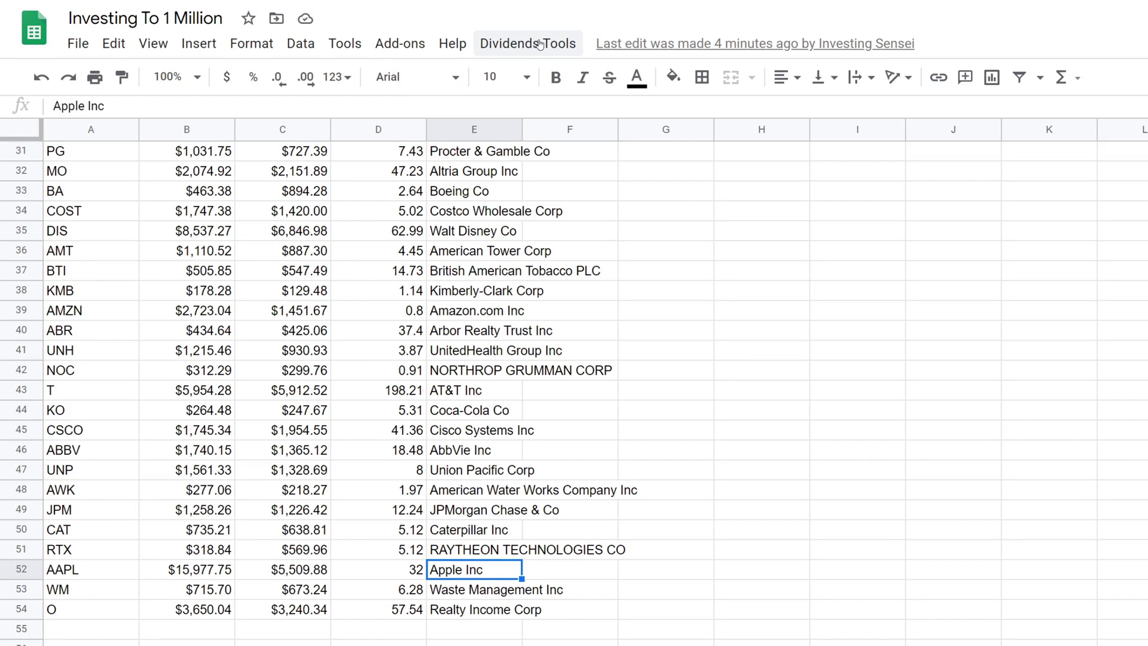
- Run Dividends Tools > Get Portfolio Holdings and submit the SMS verification code
click(507, 43)
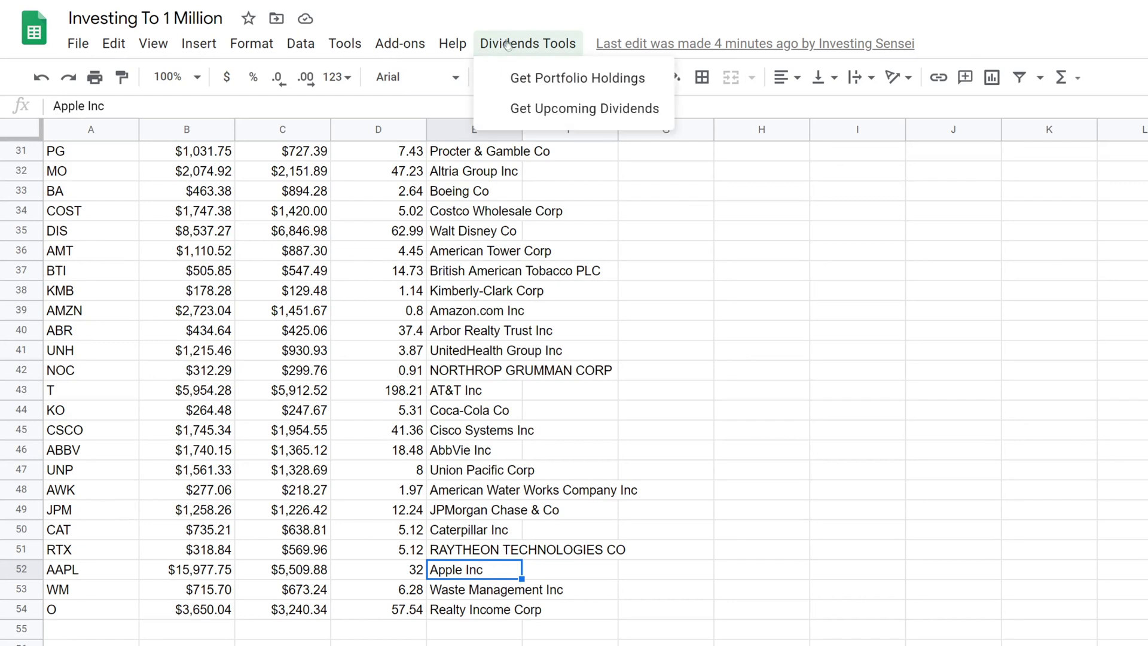
click(482, 79)
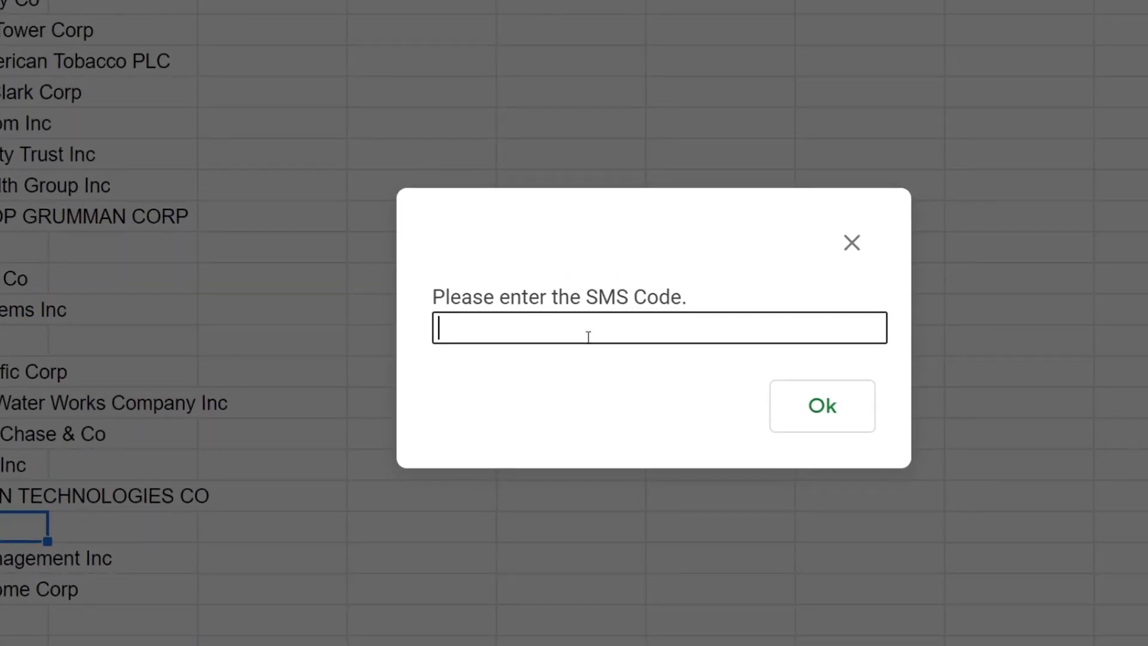
click(846, 422)
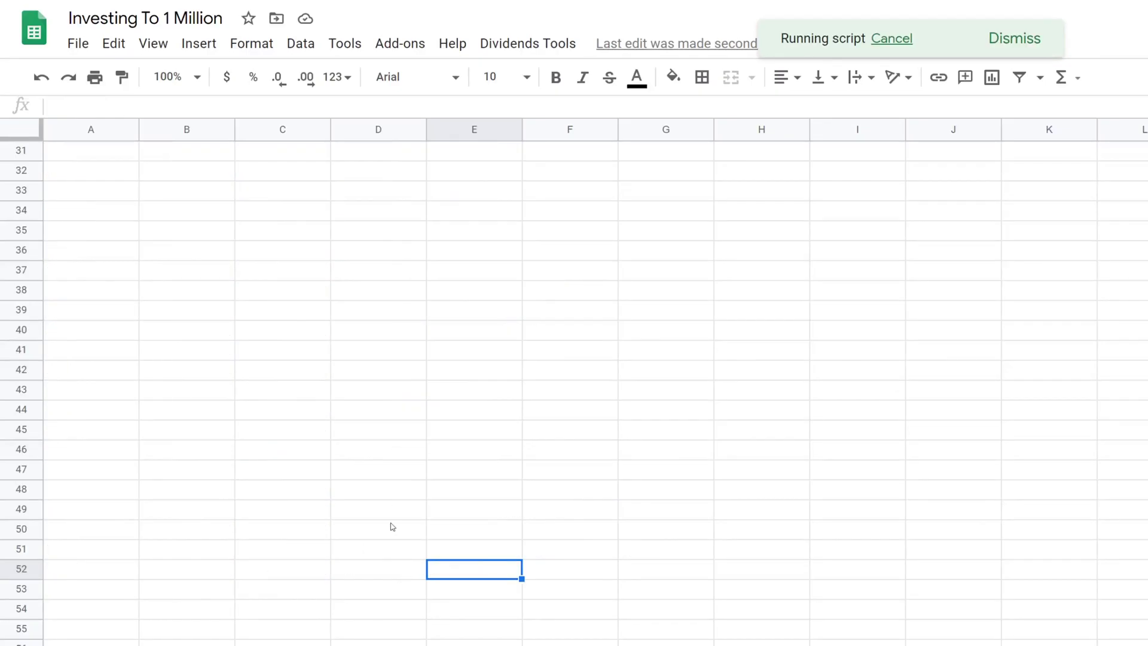
- Select the refreshed AAPL row A34:D34, showing 128.02 shares worth $15,978.07
scroll(379, 341, up, 10)
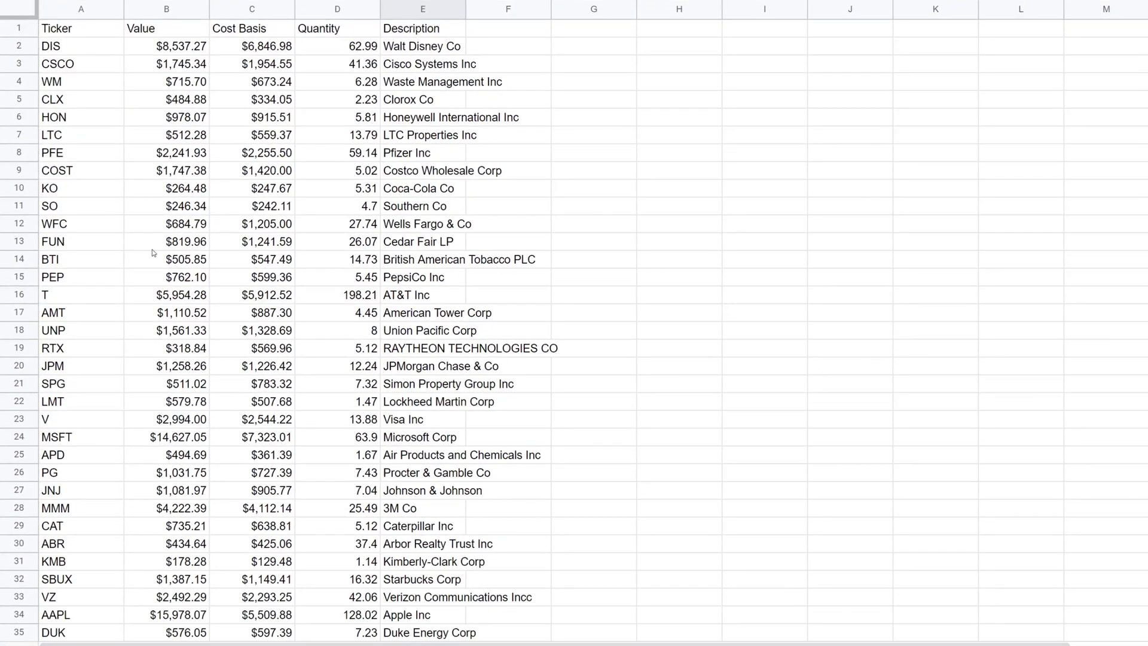
scroll(153, 253, down, 3)
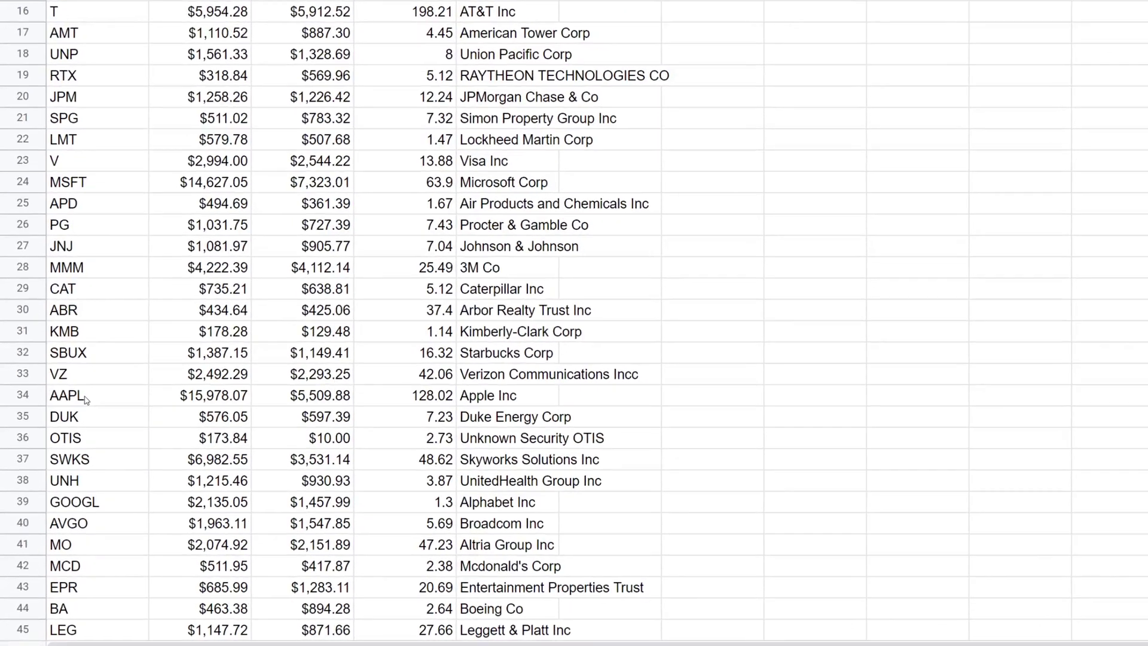
drag(67, 435, 338, 437)
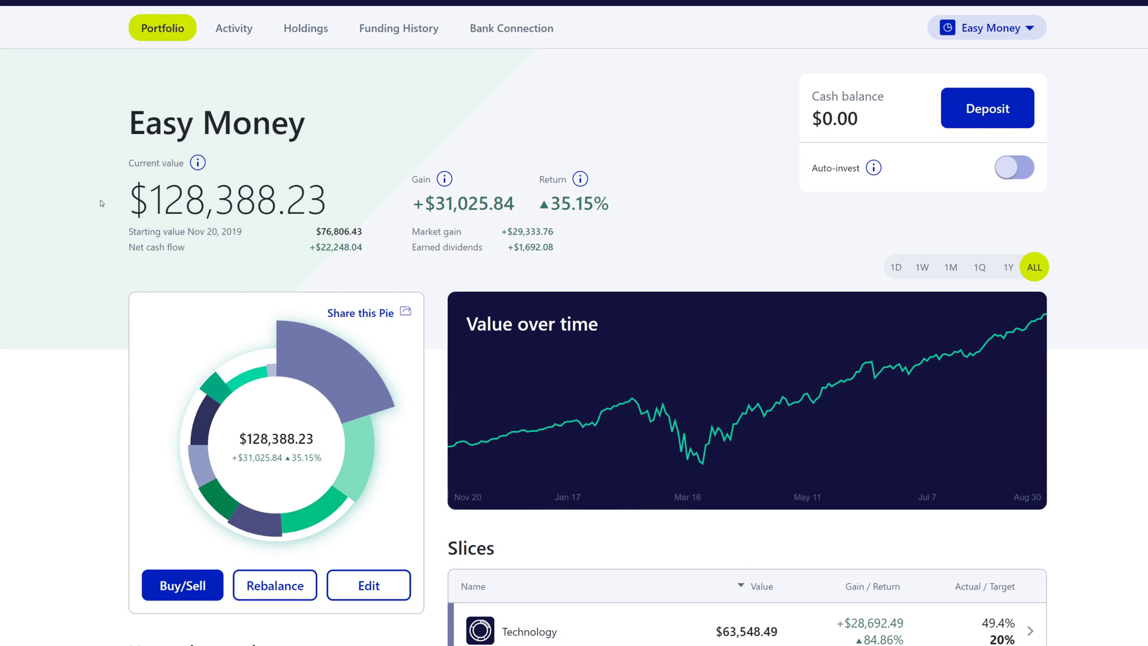
drag(100, 203, 349, 210)
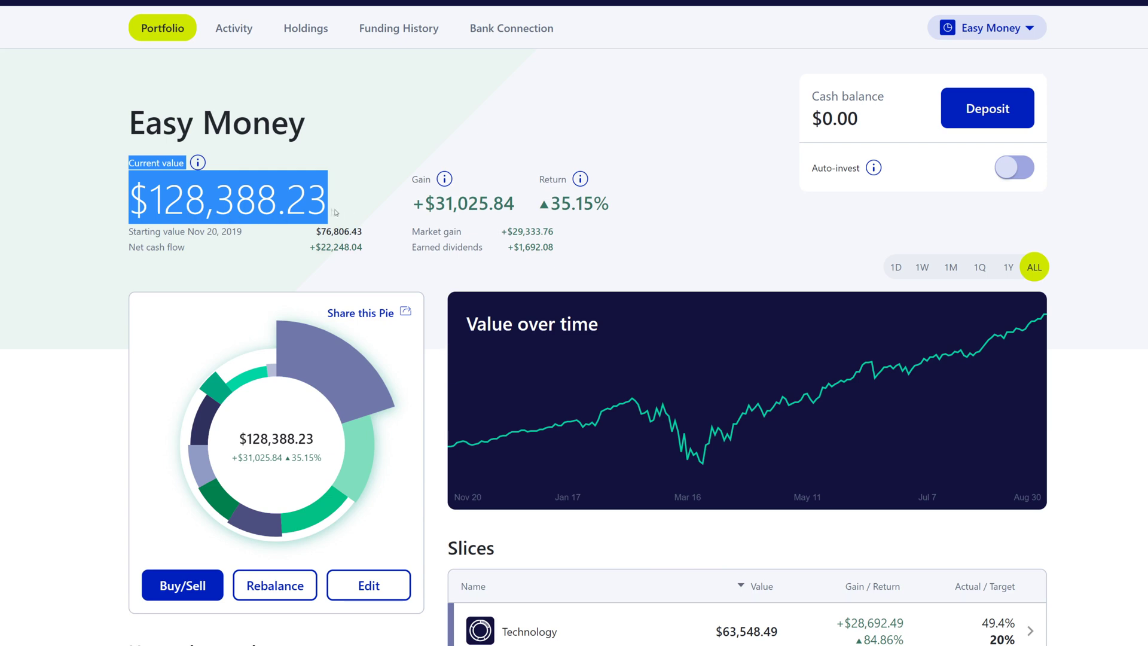
click(366, 193)
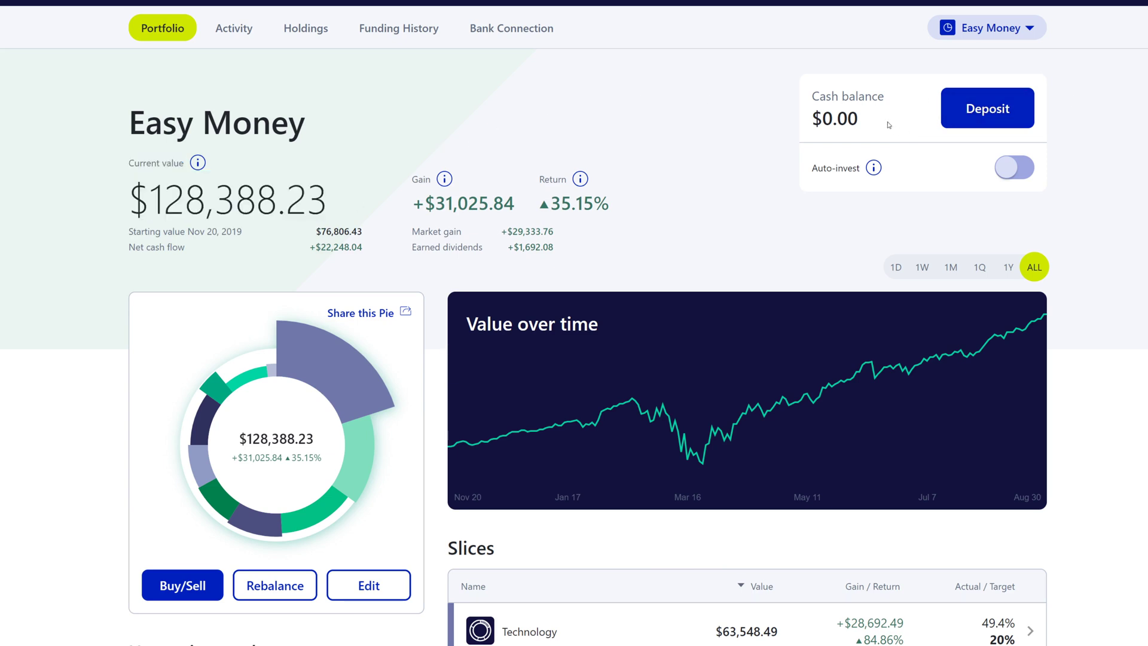
drag(889, 124, 775, 122)
click(669, 120)
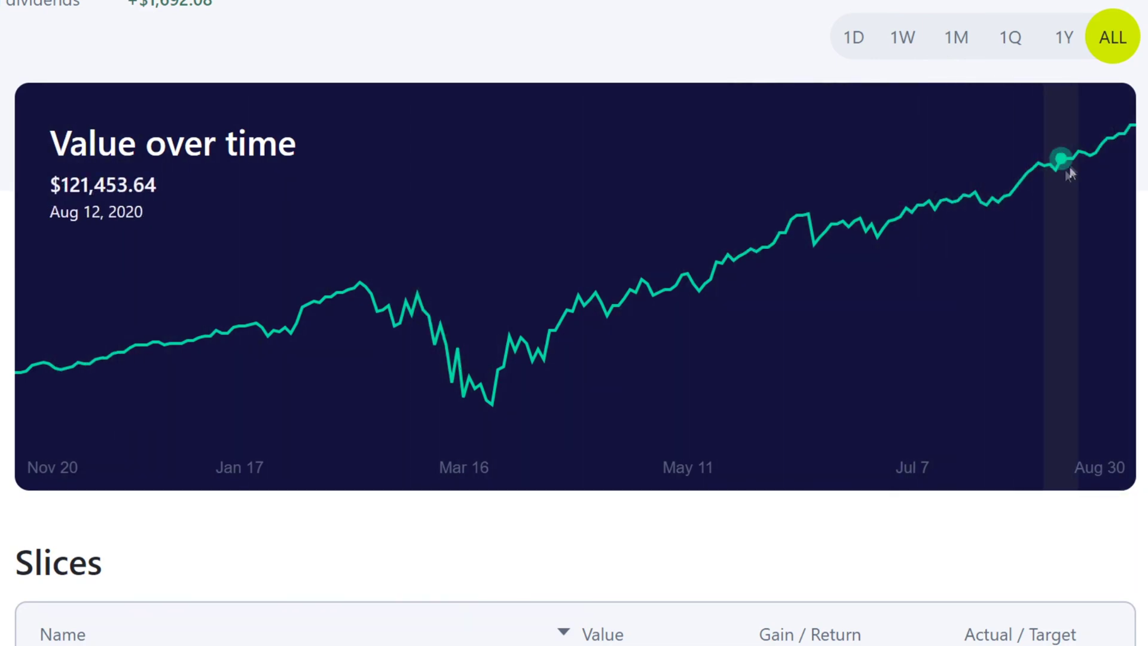
- Switch M1's value-over-time chart from 1W to the 1M range, Jul 30 to Aug 30
click(913, 37)
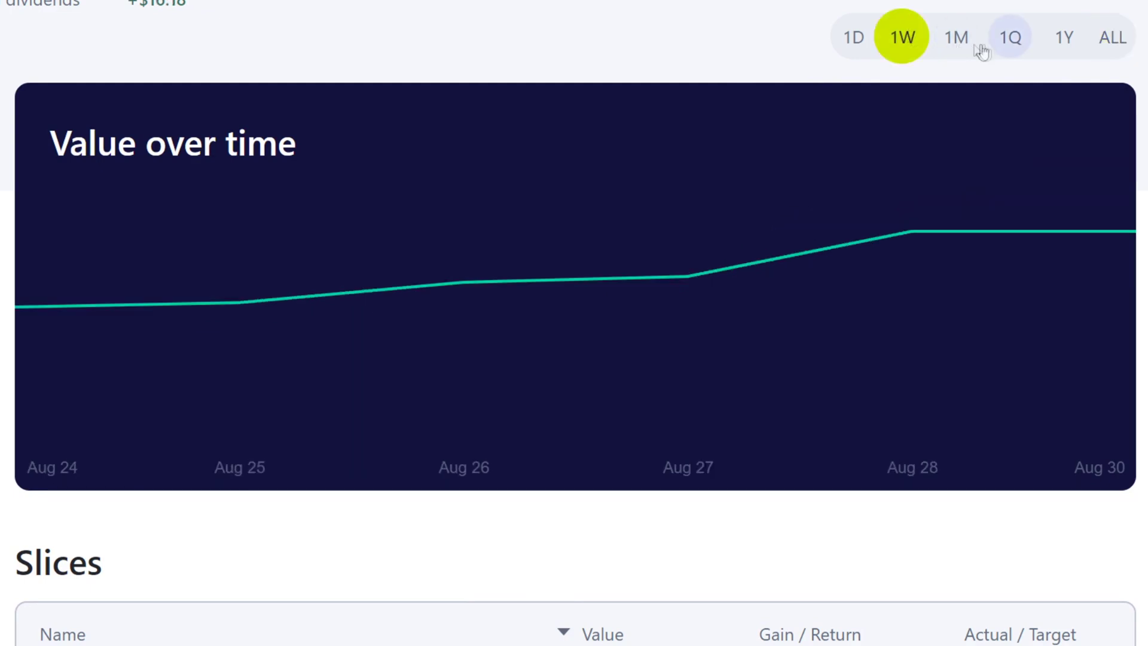
click(957, 39)
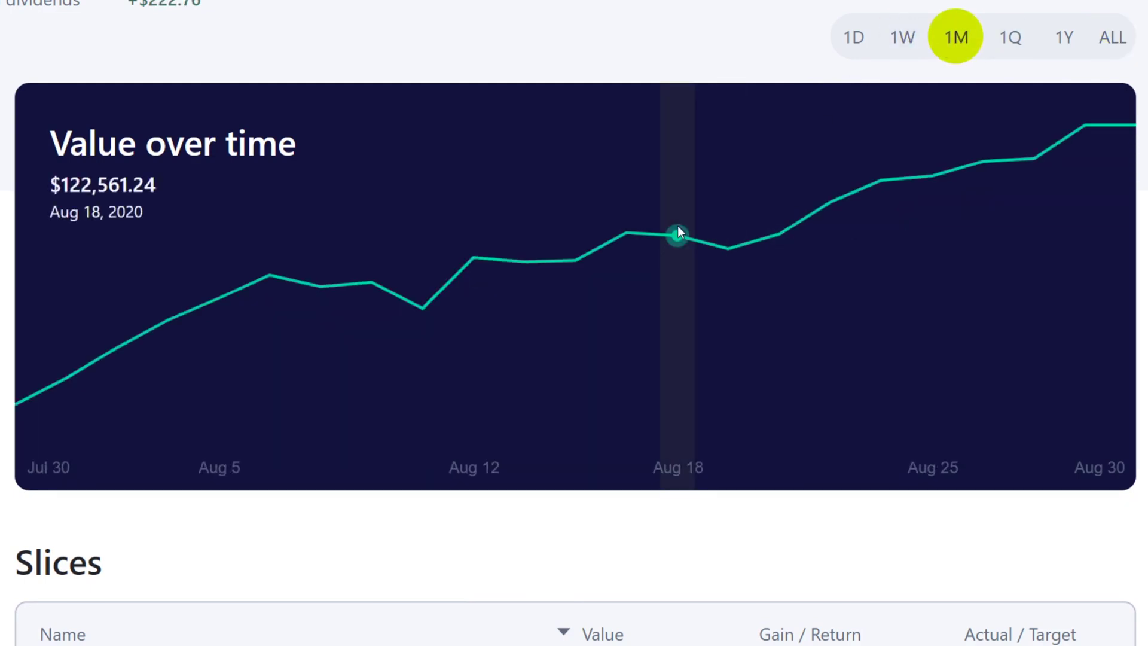